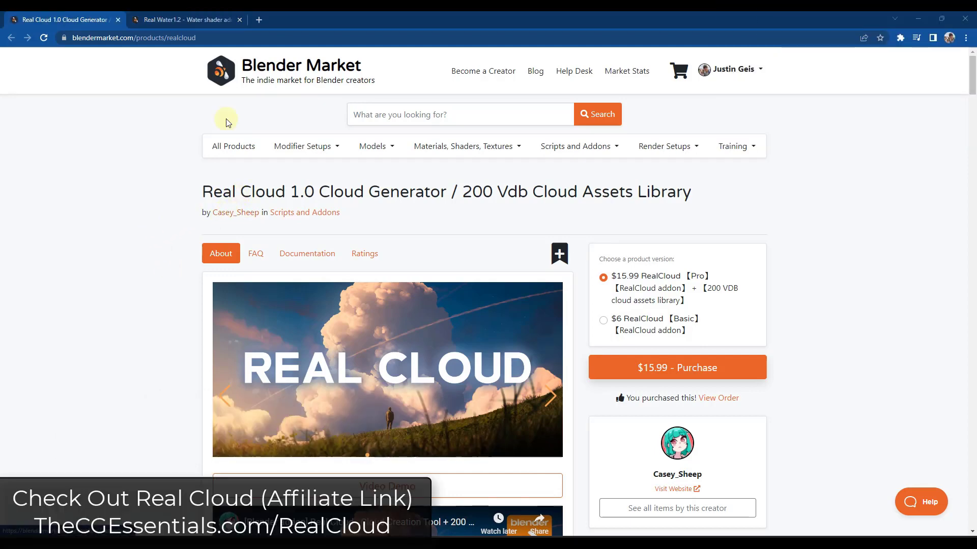
# Step: Open the Blender Market home page in a new tab and look over the popular items this week
pyautogui.rightClick(219, 74)
pyautogui.press('Escape')
pyautogui.middleClick(234, 86)
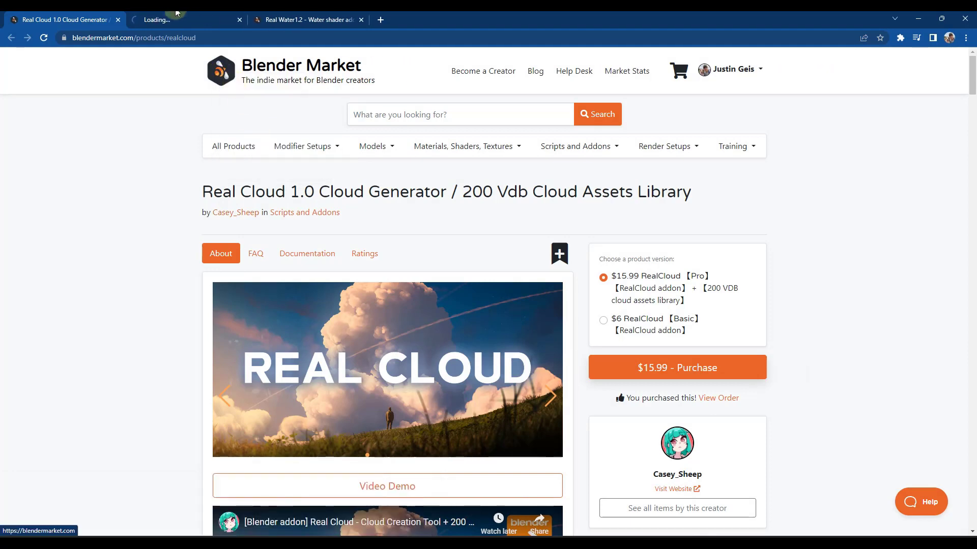
pyautogui.click(175, 20)
pyautogui.scroll(-2, 414, 338)
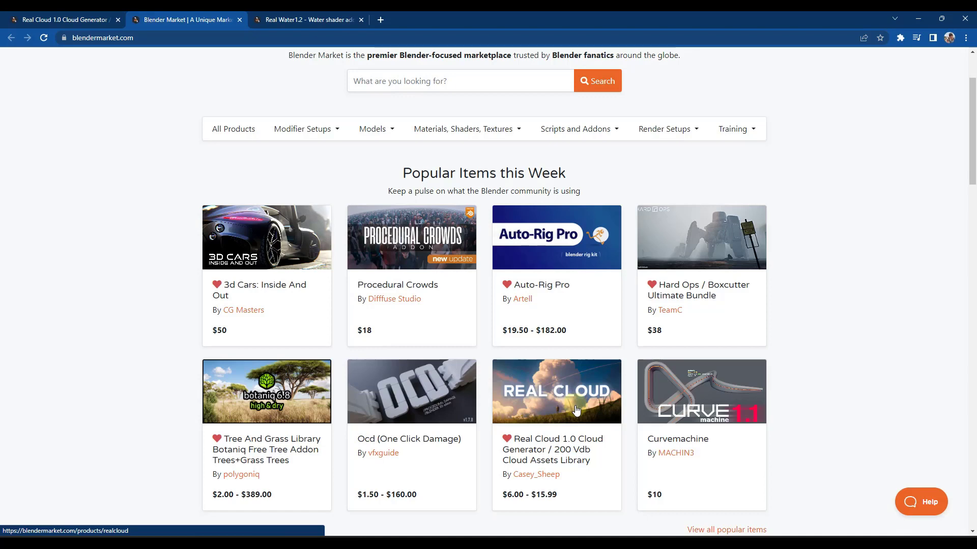
# Step: Return to the Real Cloud 1.0 product page and review its title, product versions and details
pyautogui.click(51, 20)
pyautogui.scroll(-1, 127, 286)
pyautogui.scroll(-2, 127, 286)
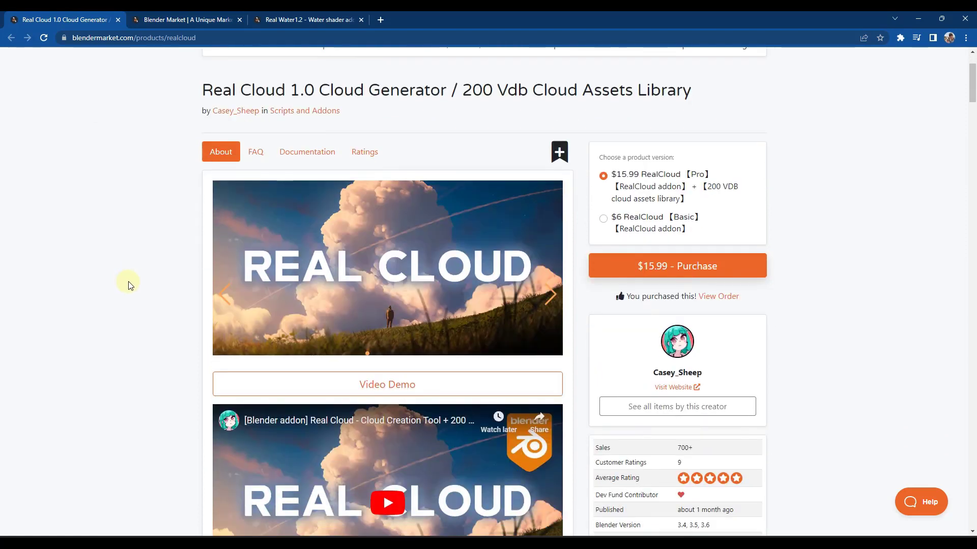
pyautogui.moveTo(204, 91); pyautogui.dragTo(447, 90)
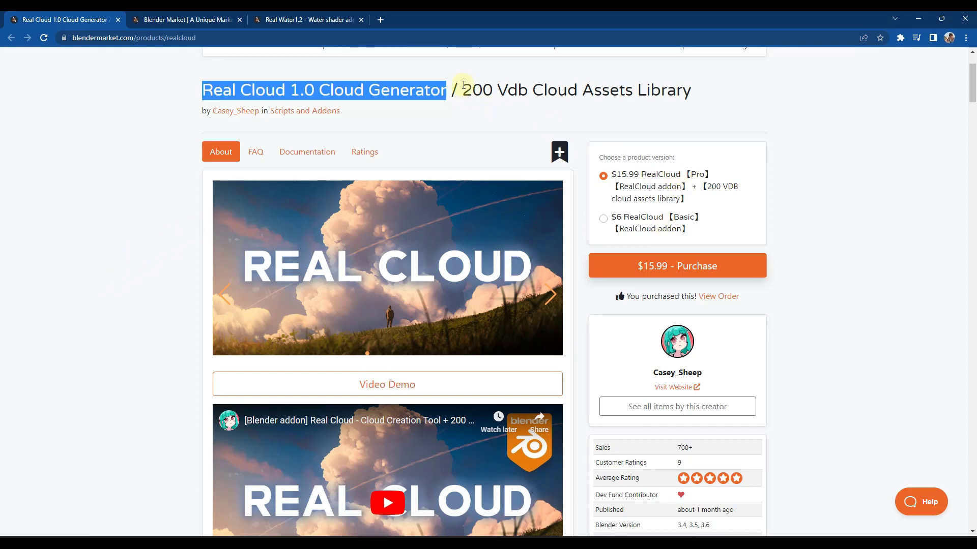
pyautogui.moveTo(464, 86); pyautogui.dragTo(696, 89)
pyautogui.click(692, 92)
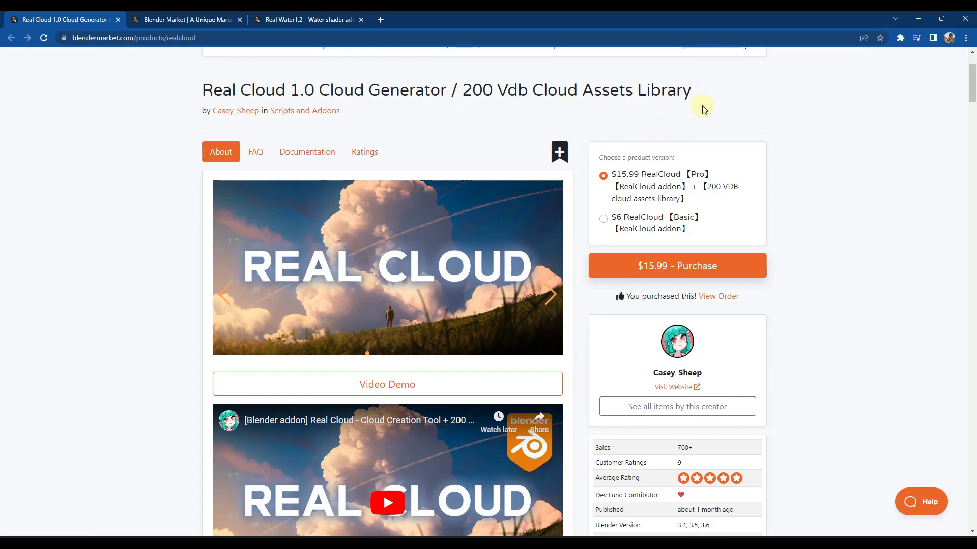
pyautogui.scroll(-1, 774, 420)
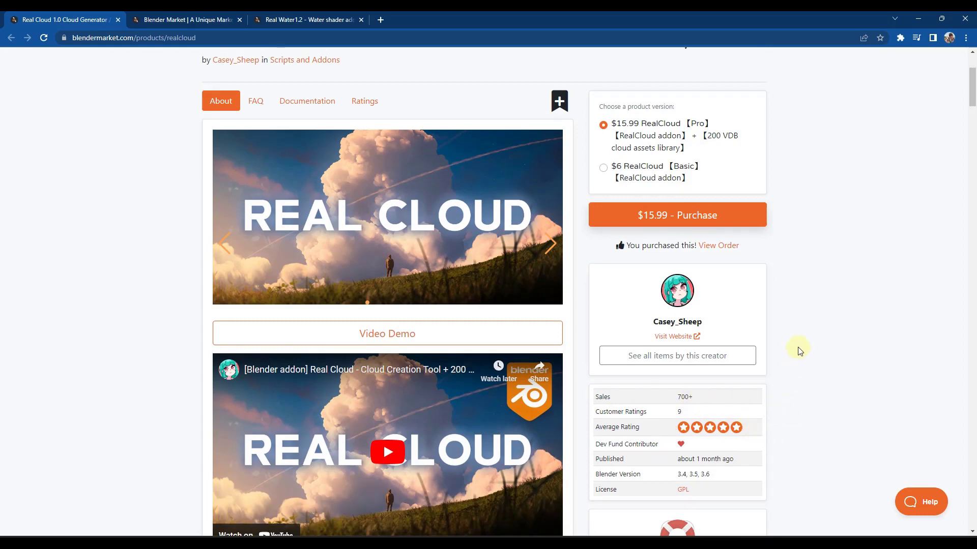
pyautogui.scroll(1, 701, 105)
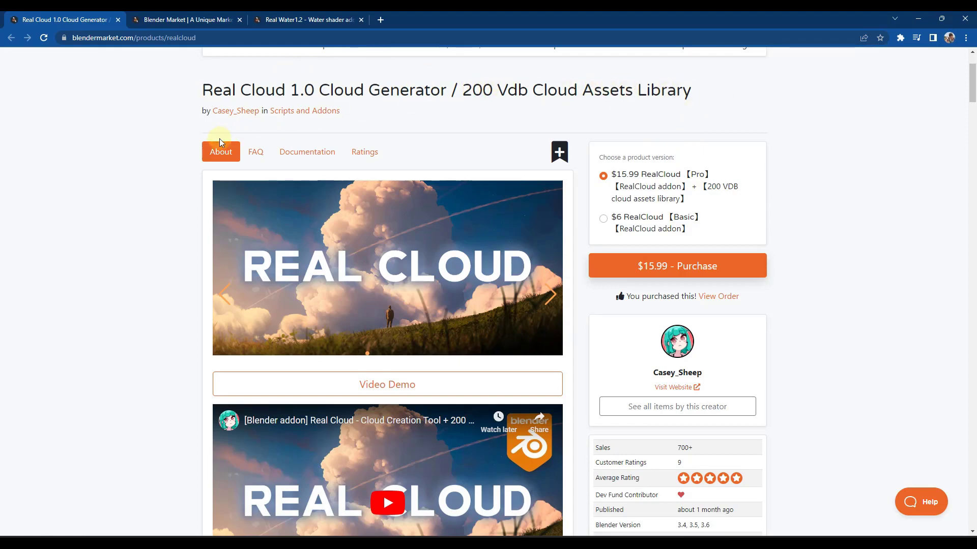
# Step: Read the add-on installation instructions in RealCloud's Getting Started documentation
pyautogui.scroll(-10, 163, 209)
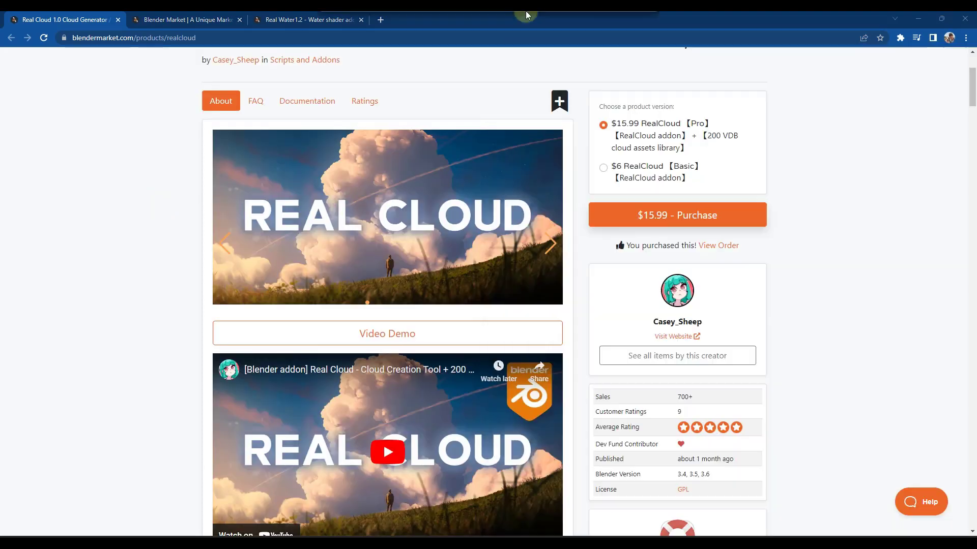
pyautogui.scroll(-8, 394, 202)
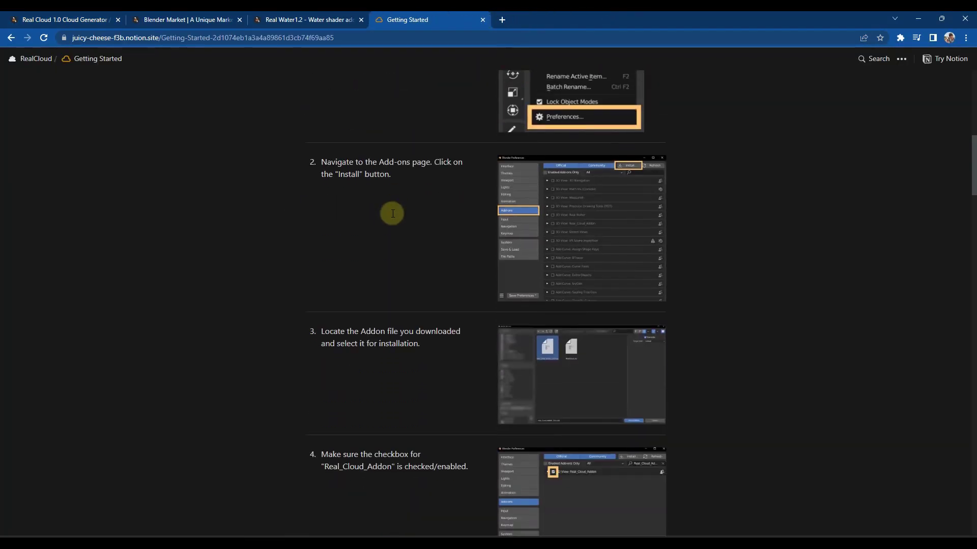
pyautogui.scroll(1, 394, 213)
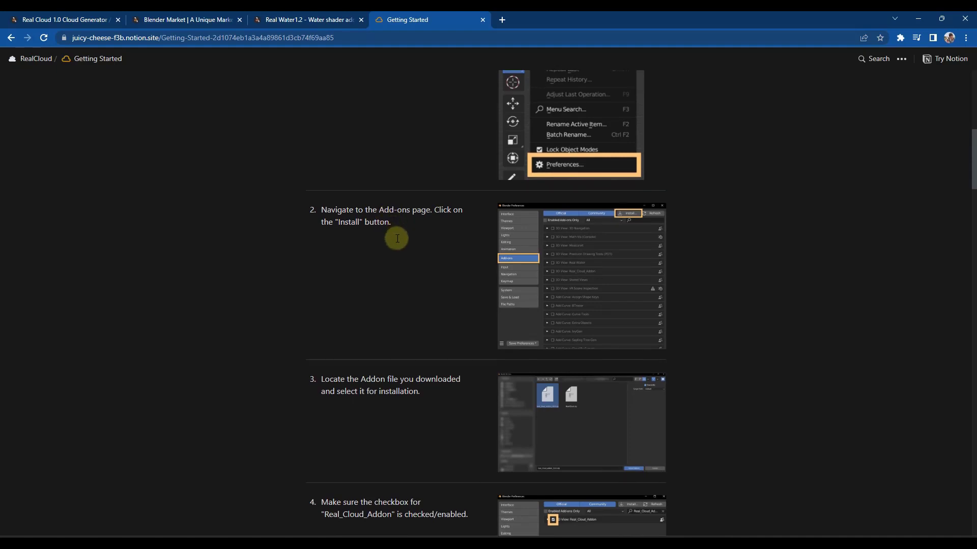
pyautogui.scroll(-3, 397, 235)
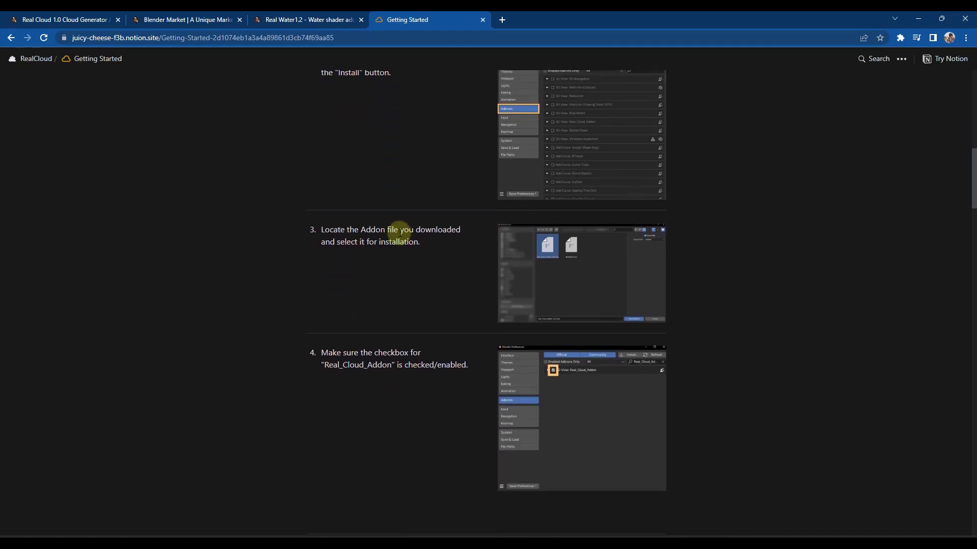
pyautogui.scroll(-6, 401, 226)
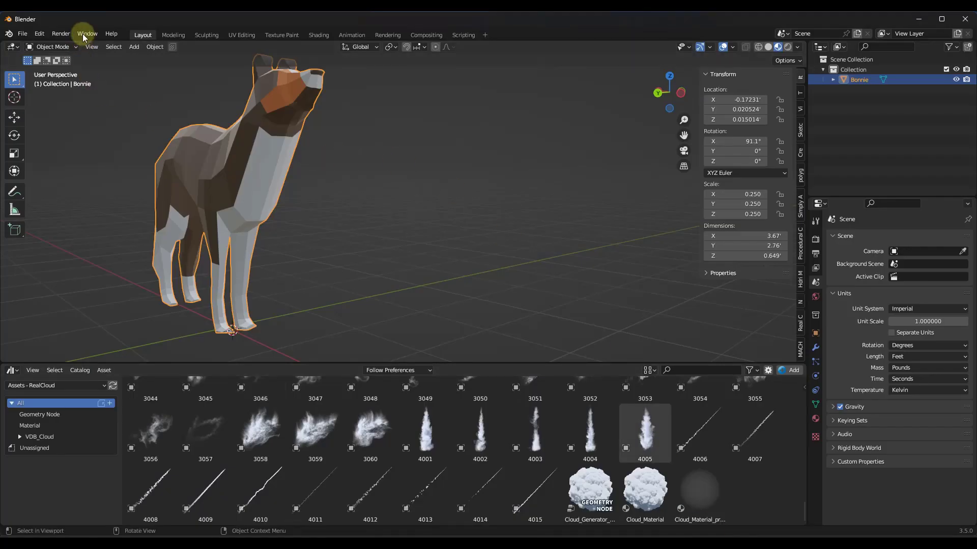
# Step: Open the add-on preferences and expand the Real_Cloud_Addon entry to check that it is enabled
pyautogui.click(40, 35)
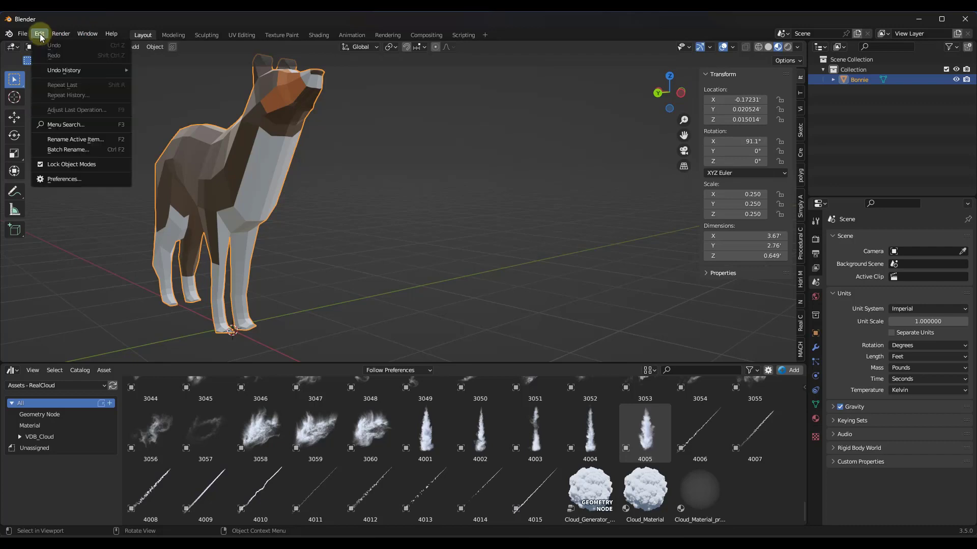
pyautogui.click(68, 185)
pyautogui.click(30, 146)
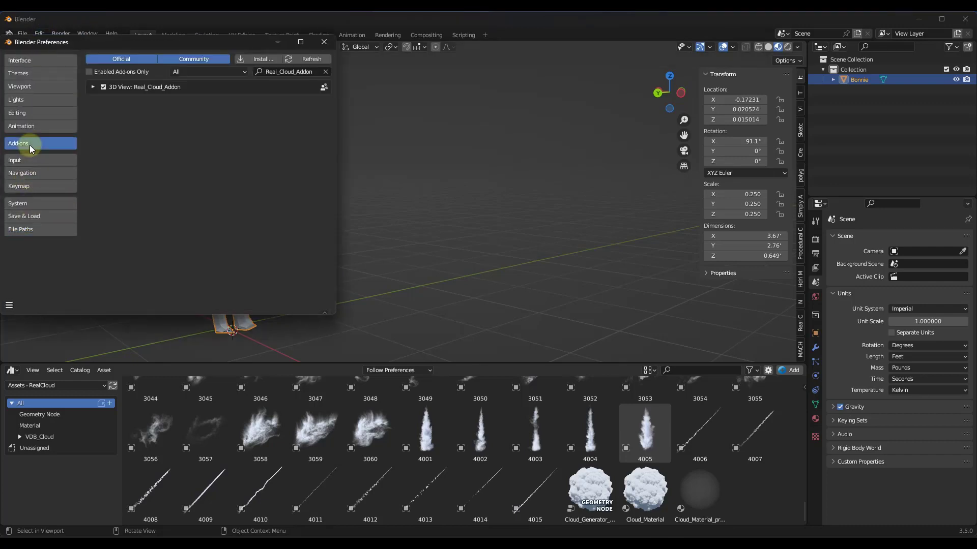
pyautogui.click(93, 87)
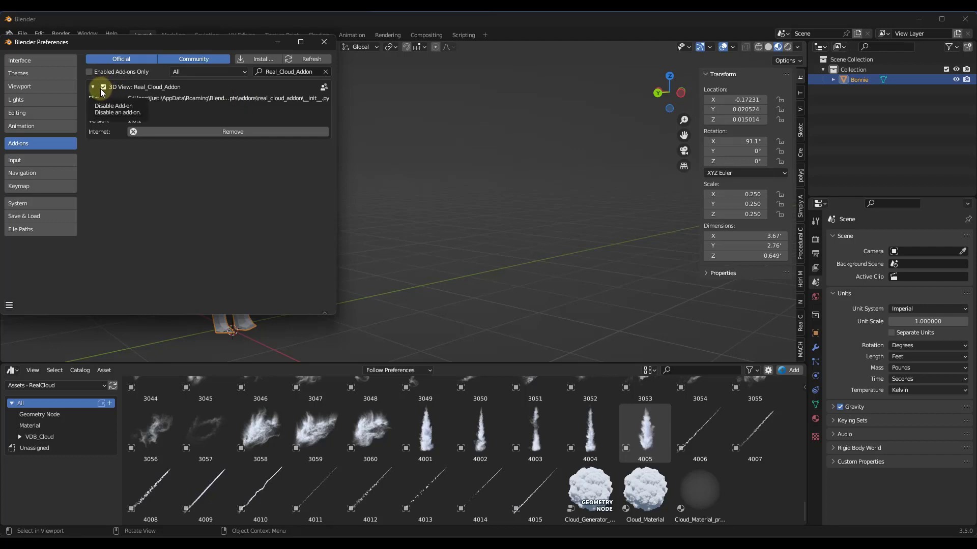
# Step: Check the Assets - RealCloud library path in the file path preferences and close the preferences
pyautogui.click(38, 230)
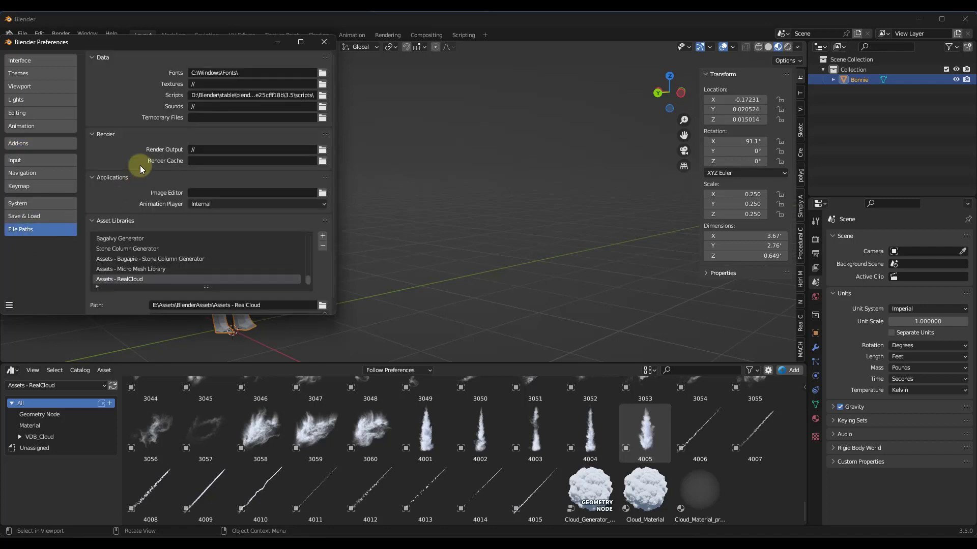
pyautogui.scroll(-1, 148, 163)
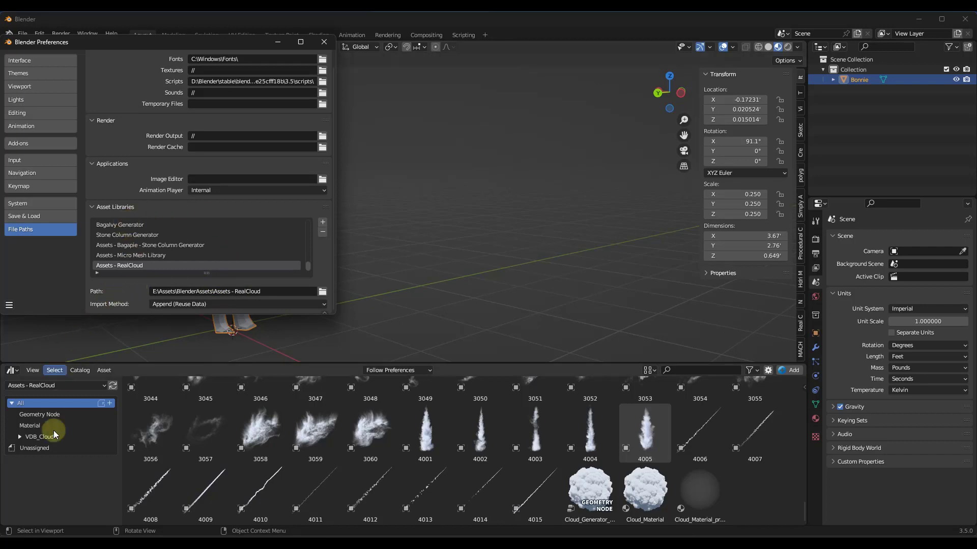
pyautogui.click(150, 389)
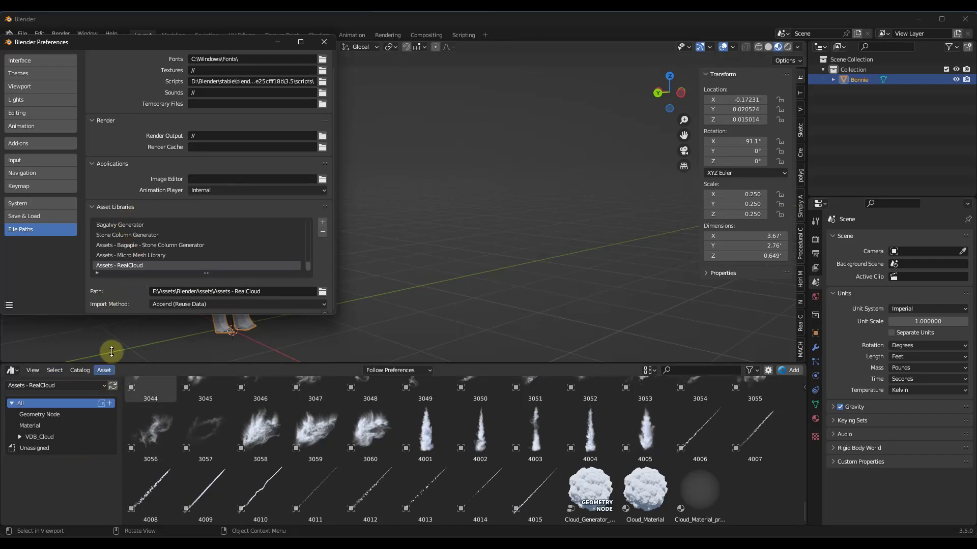
pyautogui.click(324, 42)
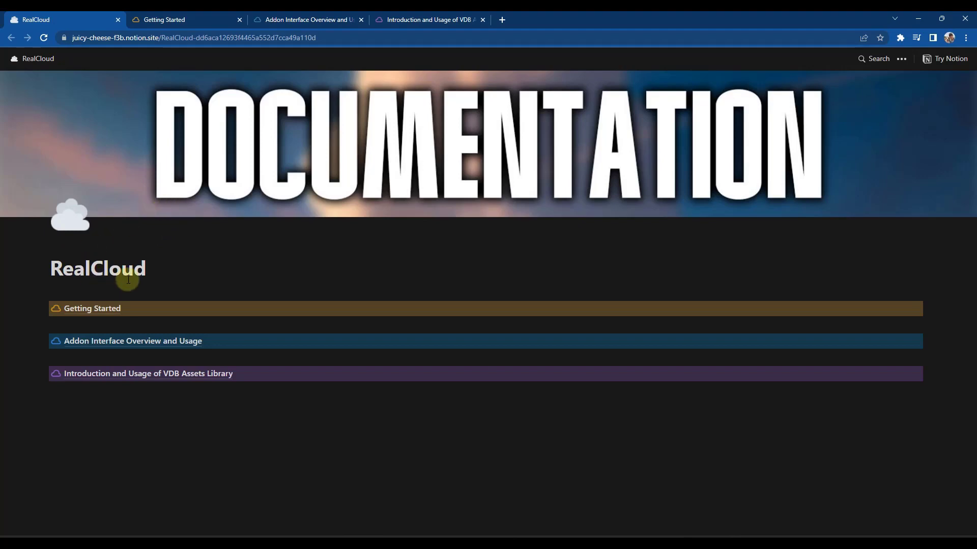
# Step: Look through the RealCloud documentation pages on getting started, the add-on interface and the VDB assets library
pyautogui.click(196, 18)
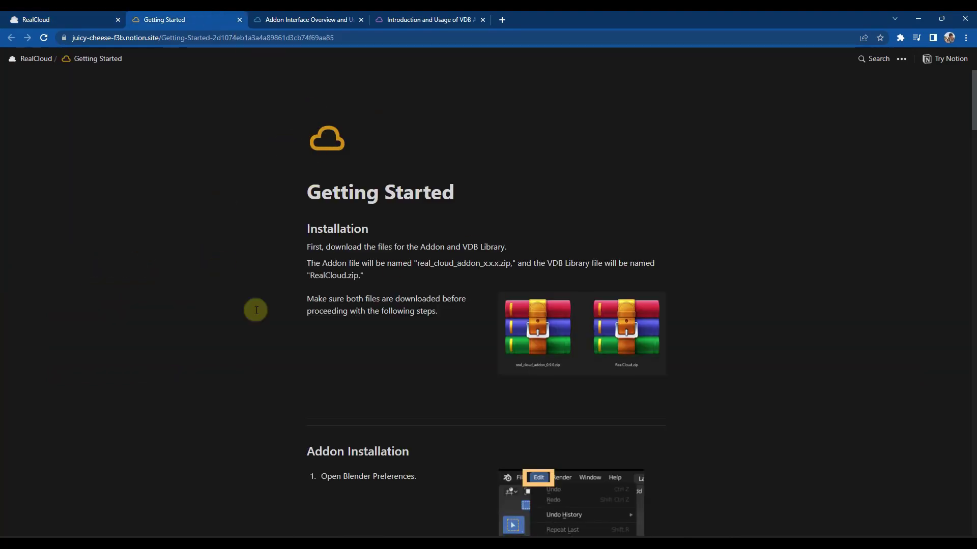
pyautogui.scroll(-4, 384, 303)
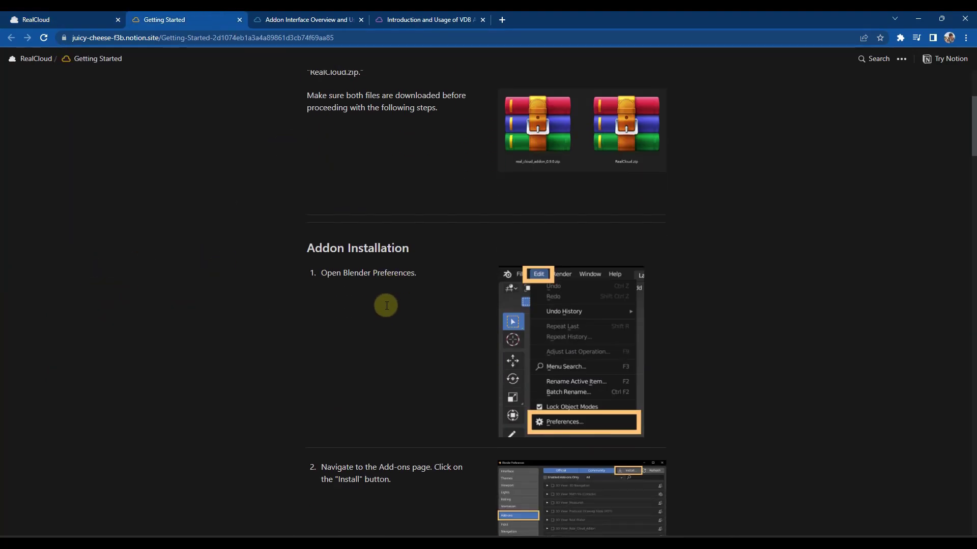
pyautogui.click(305, 18)
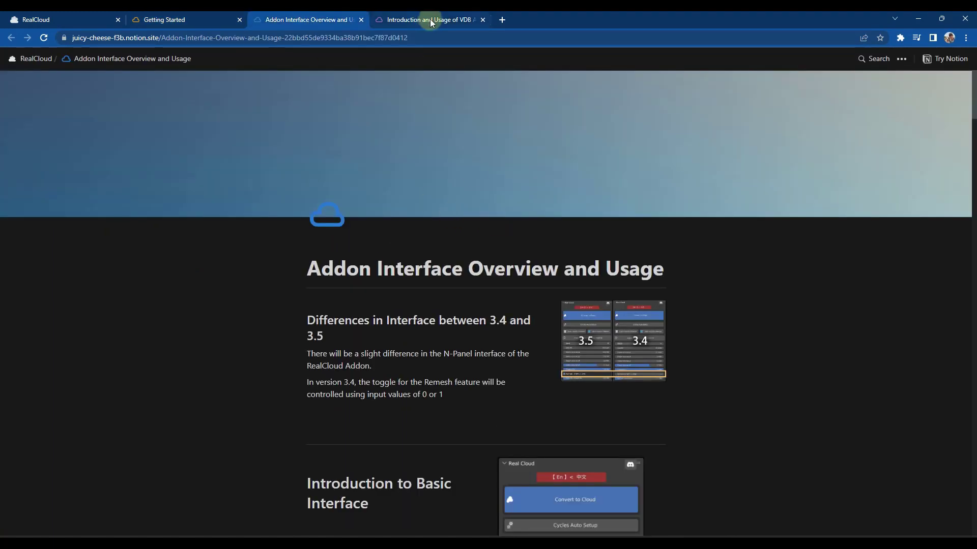
pyautogui.click(430, 21)
pyautogui.scroll(-2, 473, 317)
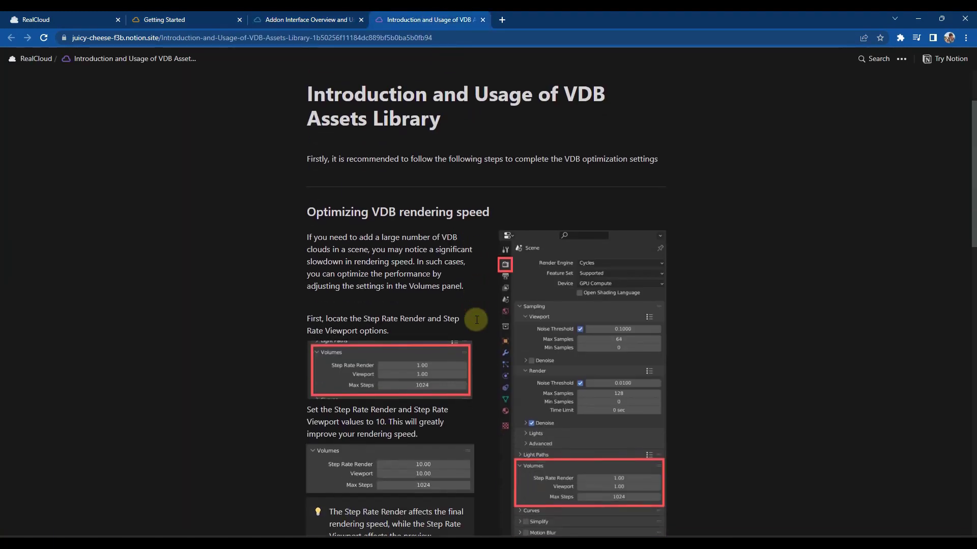
pyautogui.scroll(1, 357, 116)
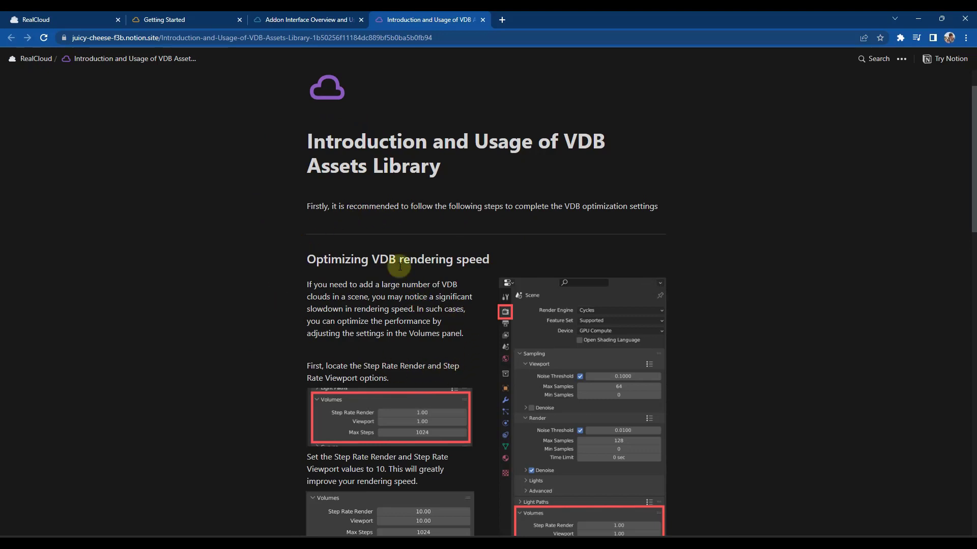
pyautogui.click(328, 21)
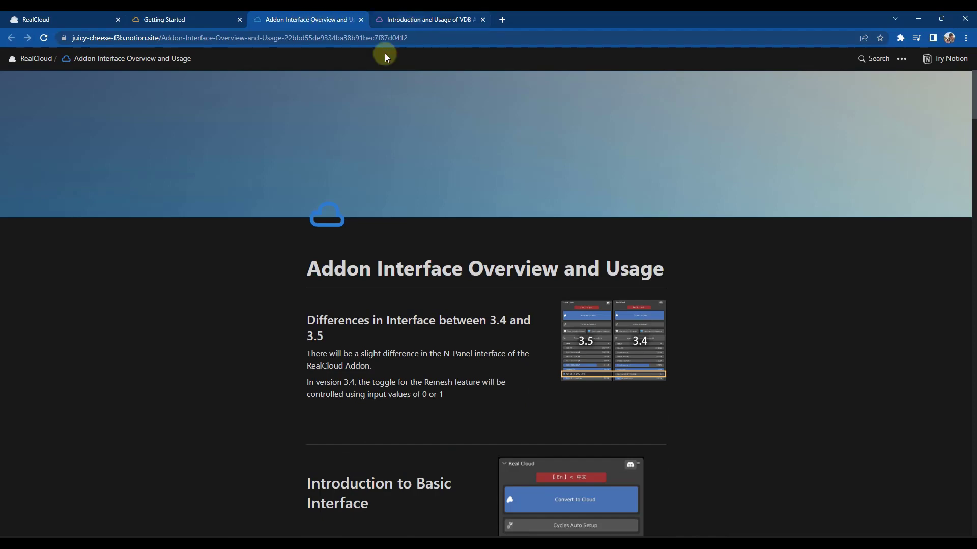
# Step: Read the section on optimizing VDB rendering speed in the VDB assets library guide, including the Step Rate settings
pyautogui.click(401, 19)
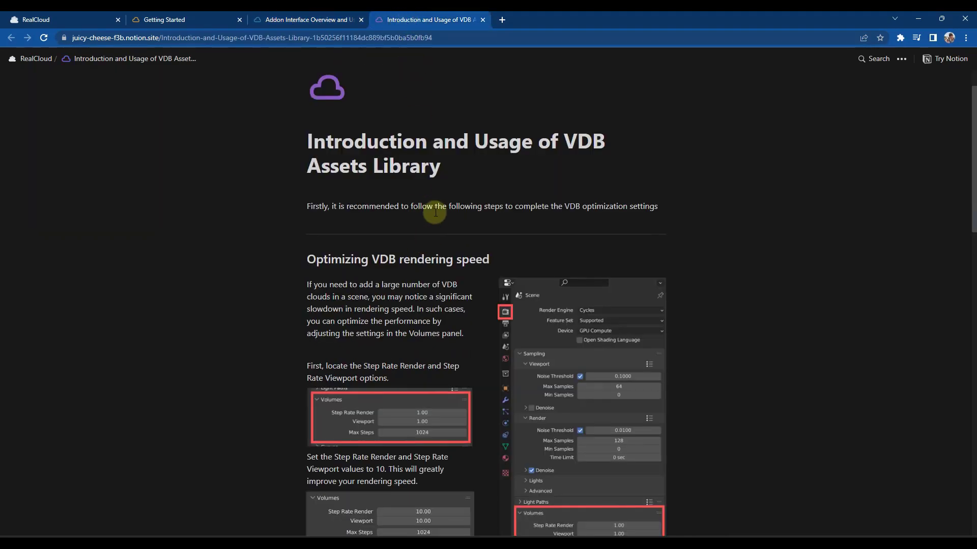
pyautogui.scroll(-1, 388, 183)
pyautogui.scroll(-6, 515, 268)
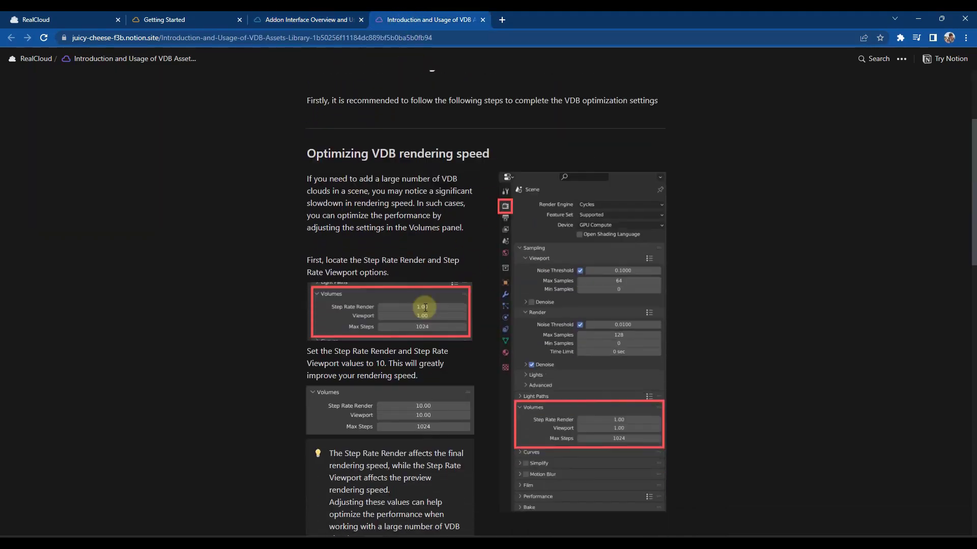
pyautogui.scroll(-13, 624, 282)
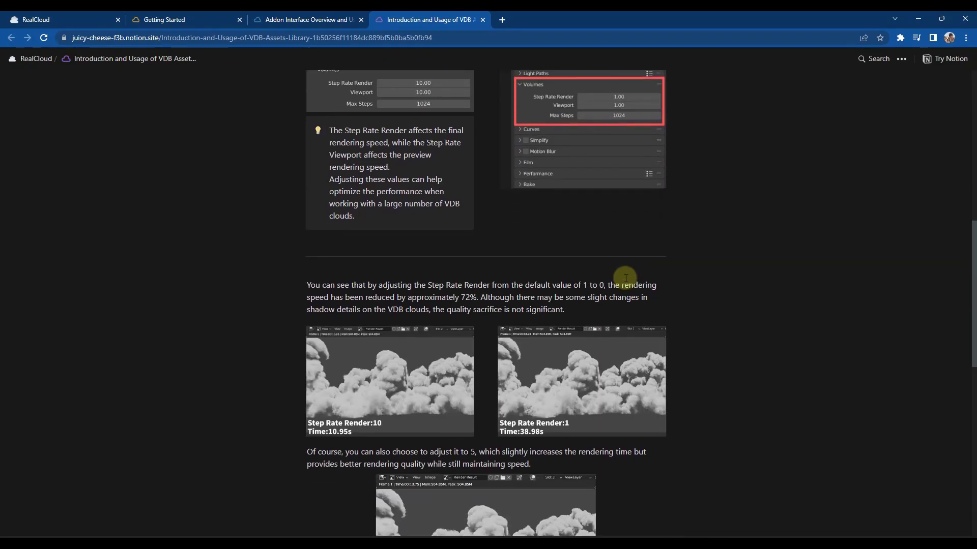
pyautogui.scroll(15, 672, 284)
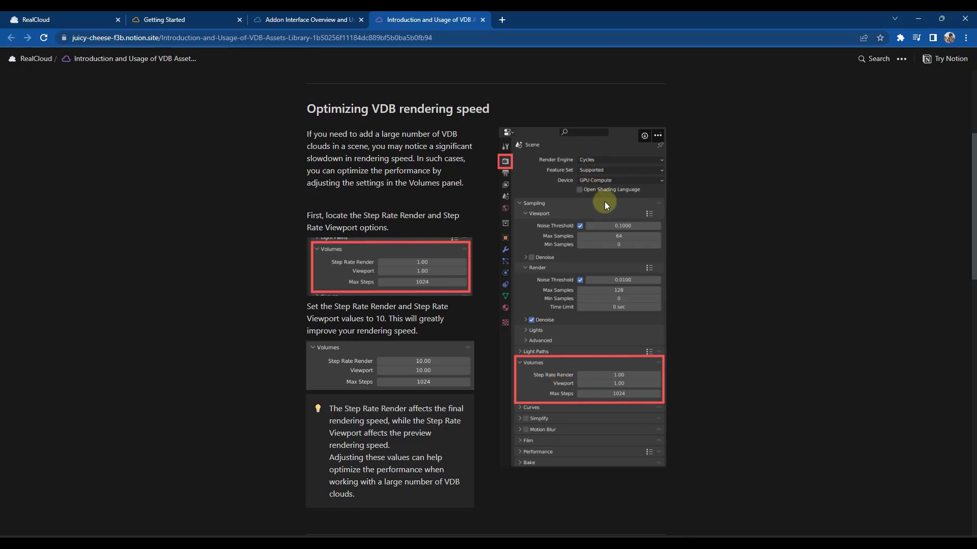
pyautogui.scroll(-1, 446, 203)
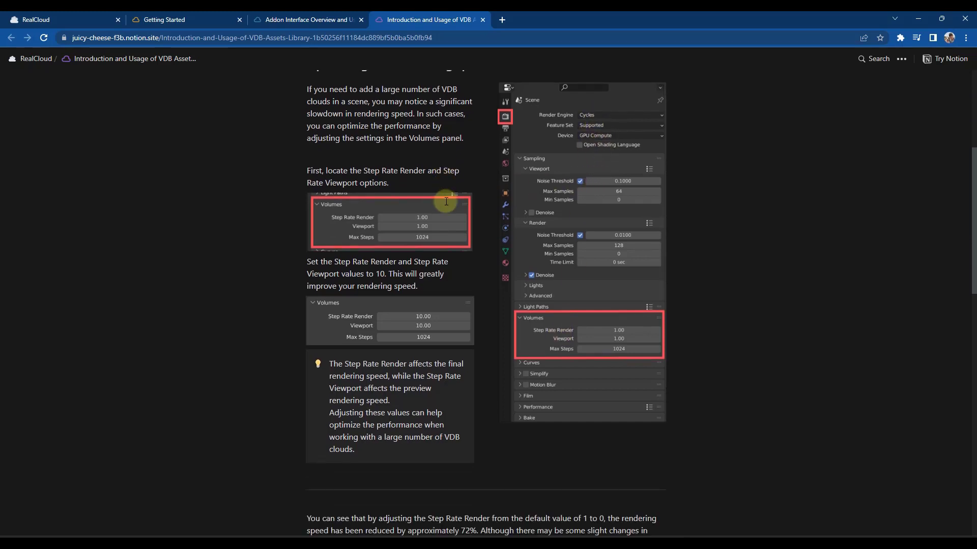
pyautogui.scroll(1, 446, 203)
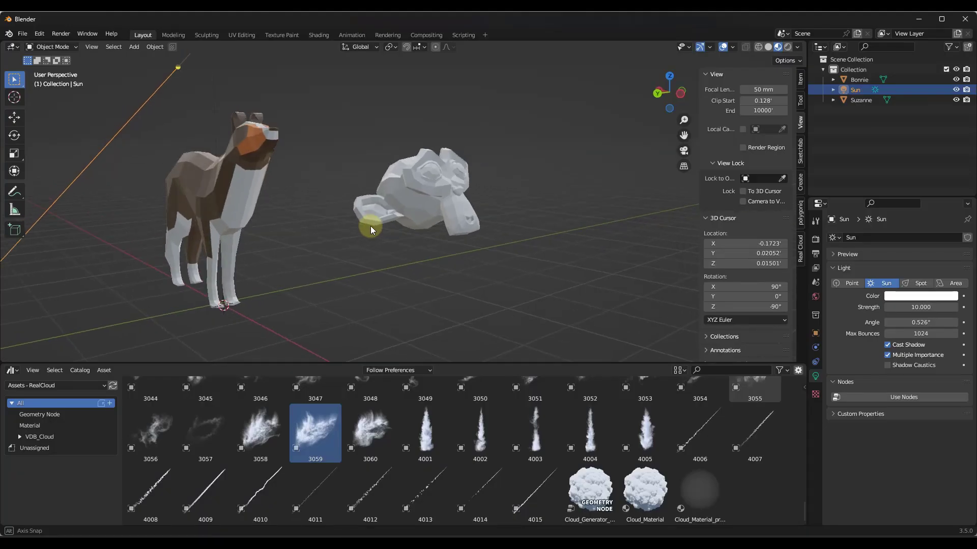
# Step: Enlarge the 3D viewport by shrinking the asset browser, and show the Real Cloud add-on's controls
pyautogui.moveTo(370, 226); pyautogui.dragTo(364, 224, button='middle')
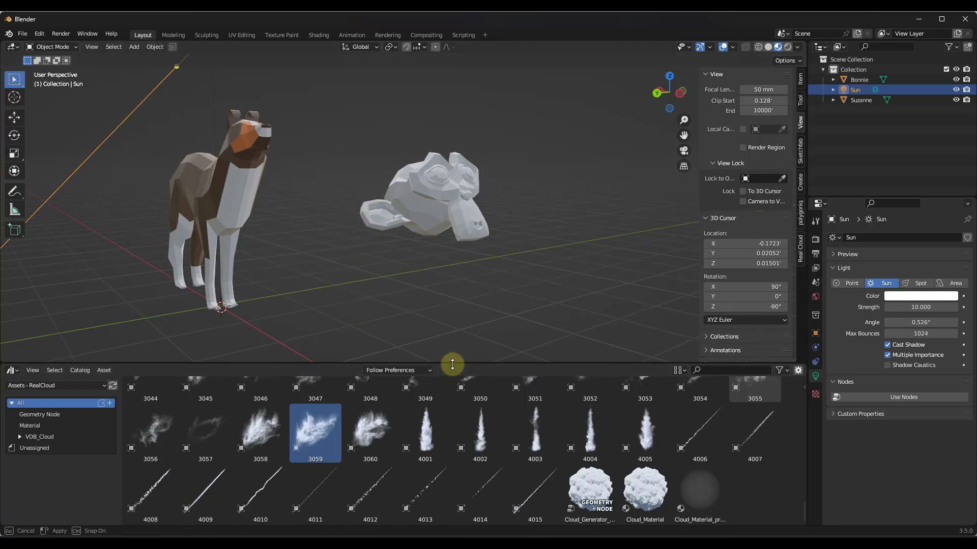
pyautogui.moveTo(453, 364); pyautogui.dragTo(453, 401)
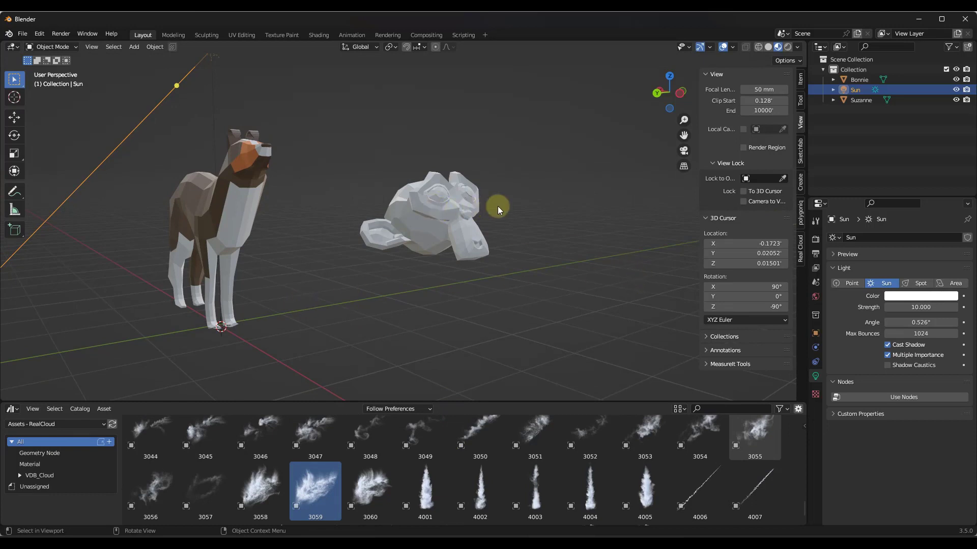
pyautogui.press('n')
pyautogui.press('n')
pyautogui.click(800, 250)
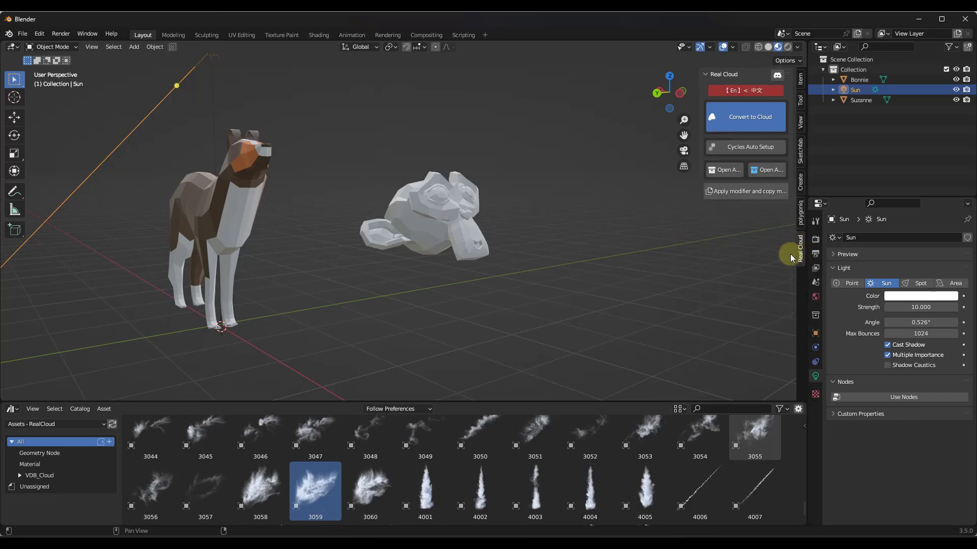
pyautogui.moveTo(420, 206)
pyautogui.mouseDown(button='middle')
pyautogui.moveTo(405, 206)
pyautogui.moveTo(426, 206)
pyautogui.mouseUp(button='middle')
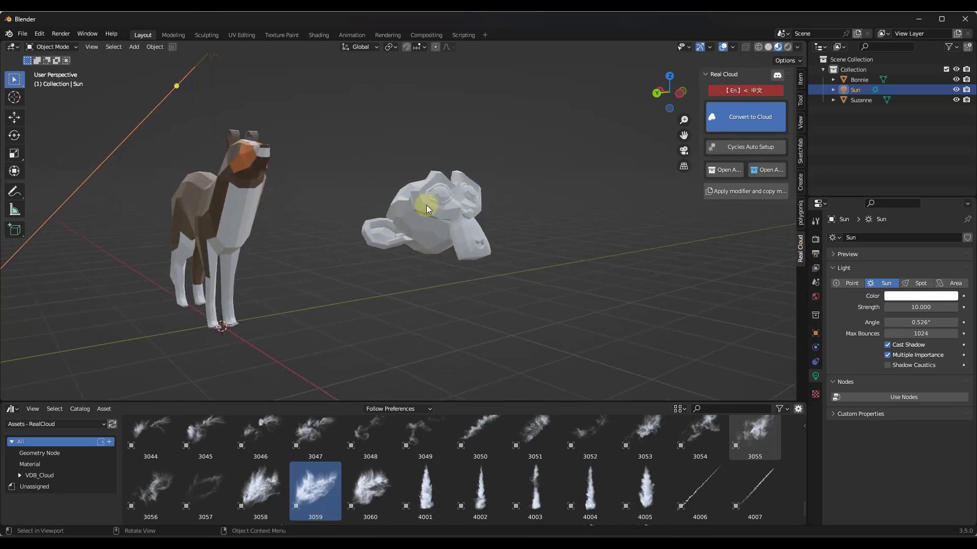
# Step: Convert the Suzanne monkey head into a cloud with Real Cloud
pyautogui.click(426, 206)
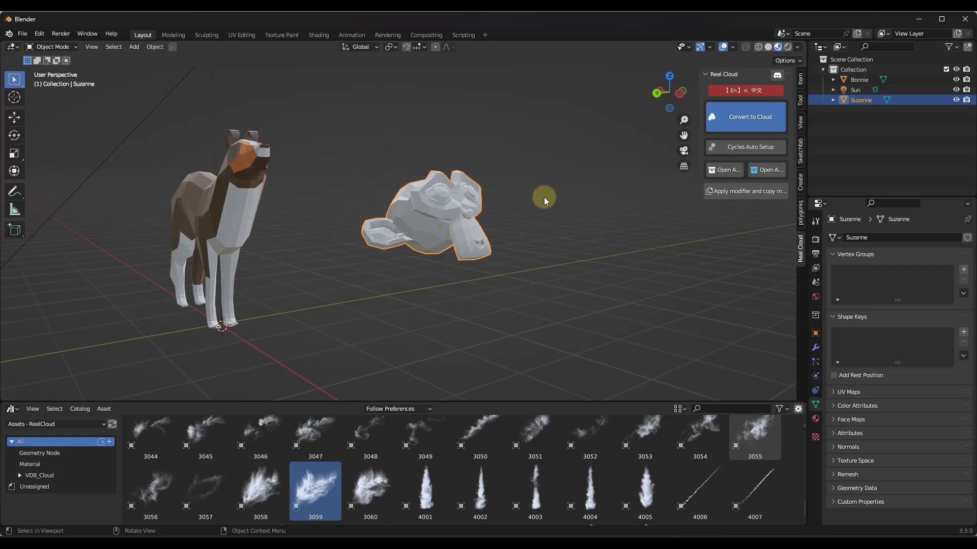
pyautogui.click(748, 121)
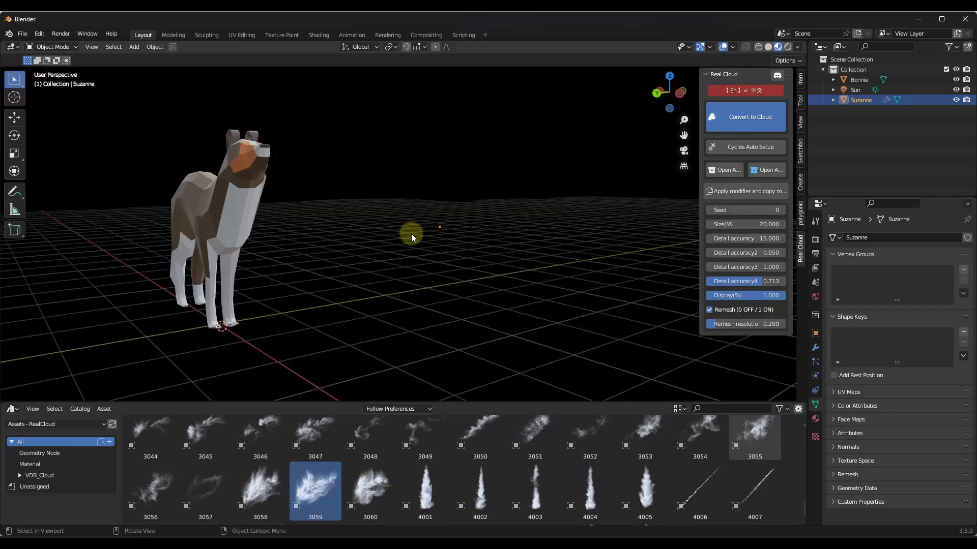
pyautogui.scroll(-7, 413, 235)
pyautogui.scroll(-8, 438, 243)
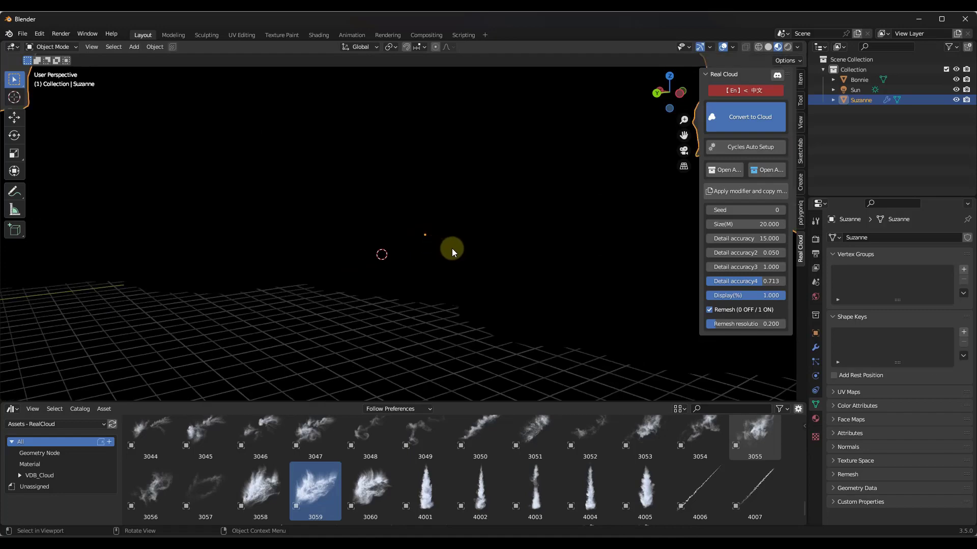
pyautogui.scroll(-2, 442, 224)
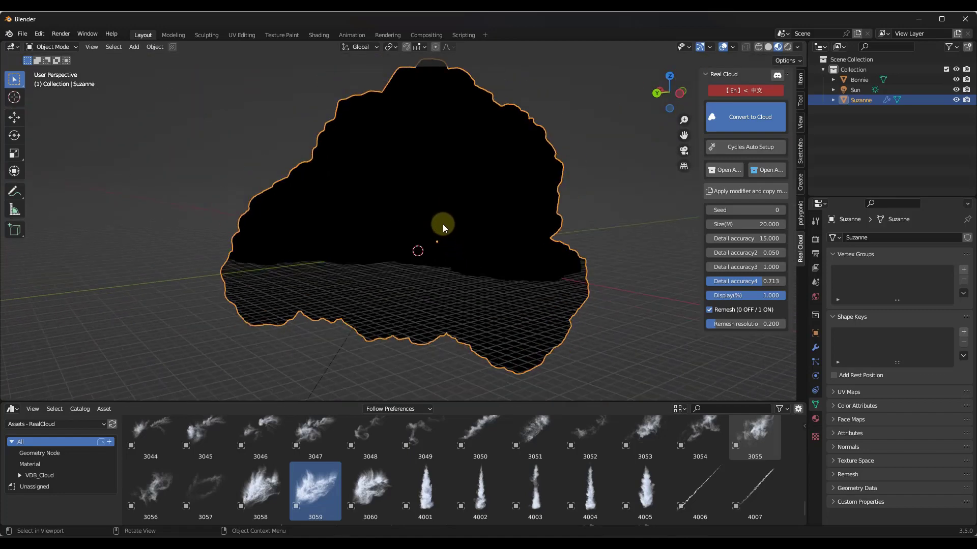
# Step: Set the Suzanne cloud's Size to 1
pyautogui.keyDown('shift'); pyautogui.moveTo(753, 224); pyautogui.dragTo(553, 236); pyautogui.keyUp('shift')
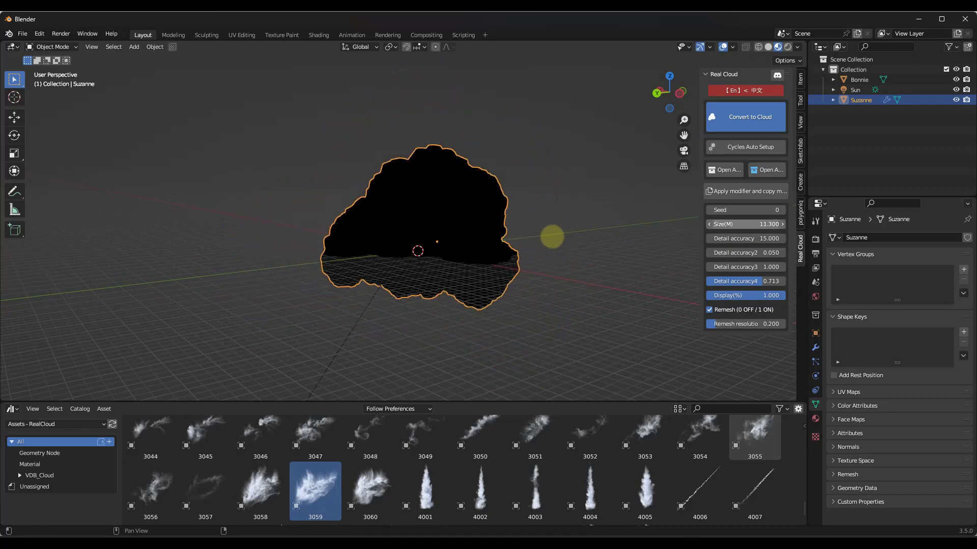
pyautogui.click(757, 224)
pyautogui.write('1')
pyautogui.press('Return')
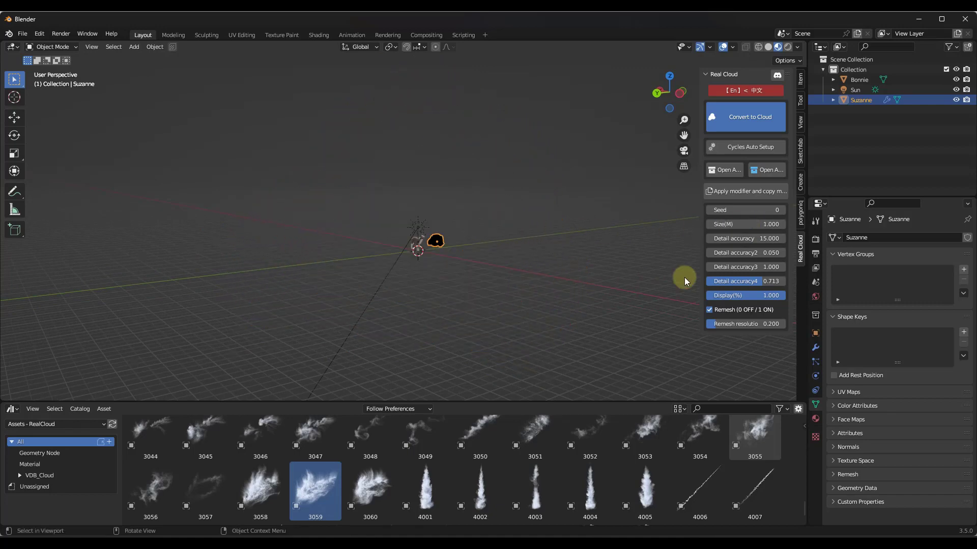
pyautogui.scroll(12, 436, 252)
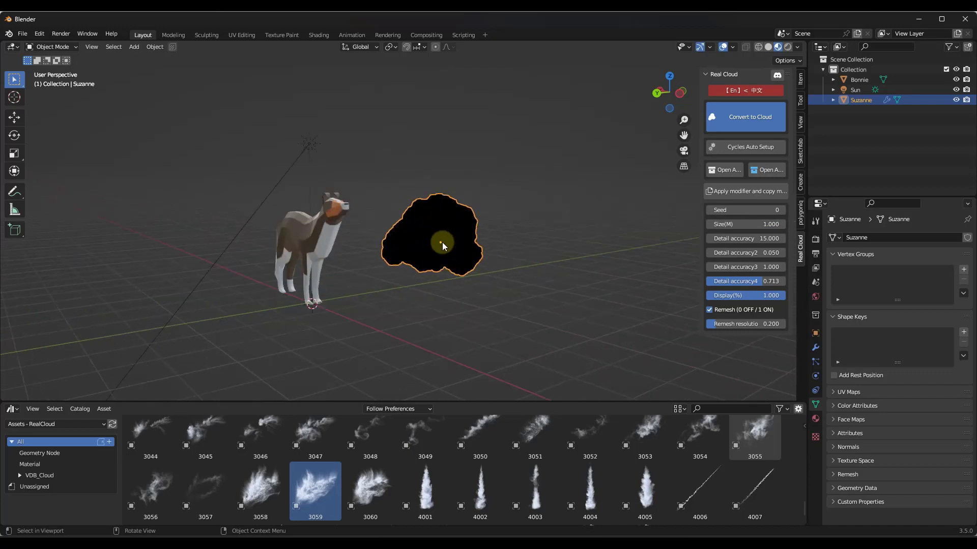
# Step: Change the Suzanne cloud's Seed to -16
pyautogui.moveTo(471, 233)
pyautogui.mouseDown(button='middle')
pyautogui.moveTo(414, 234)
pyautogui.moveTo(462, 233)
pyautogui.moveTo(454, 233)
pyautogui.mouseUp(button='middle')
pyautogui.scroll(2, 453, 233)
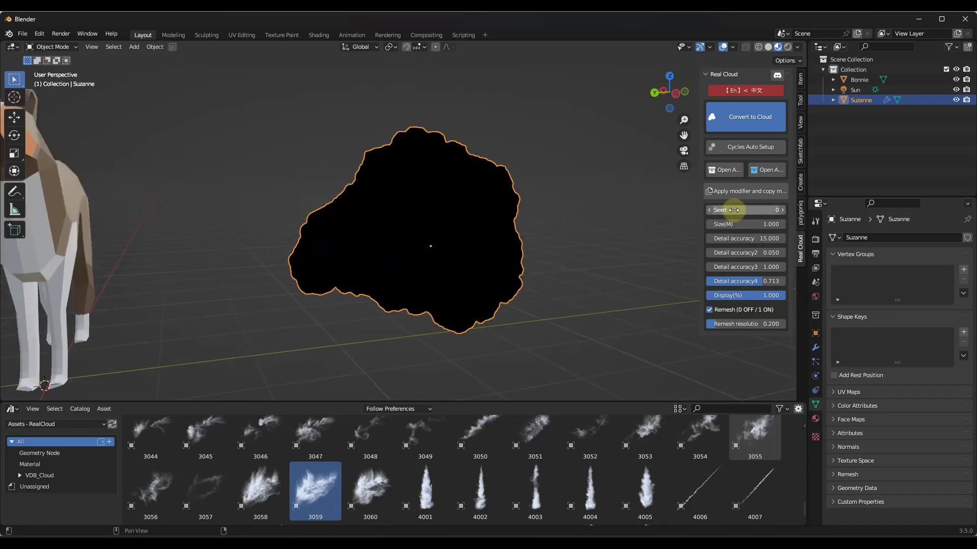
pyautogui.moveTo(733, 209); pyautogui.dragTo(487, 229)
pyautogui.moveTo(525, 224); pyautogui.dragTo(548, 157, button='middle')
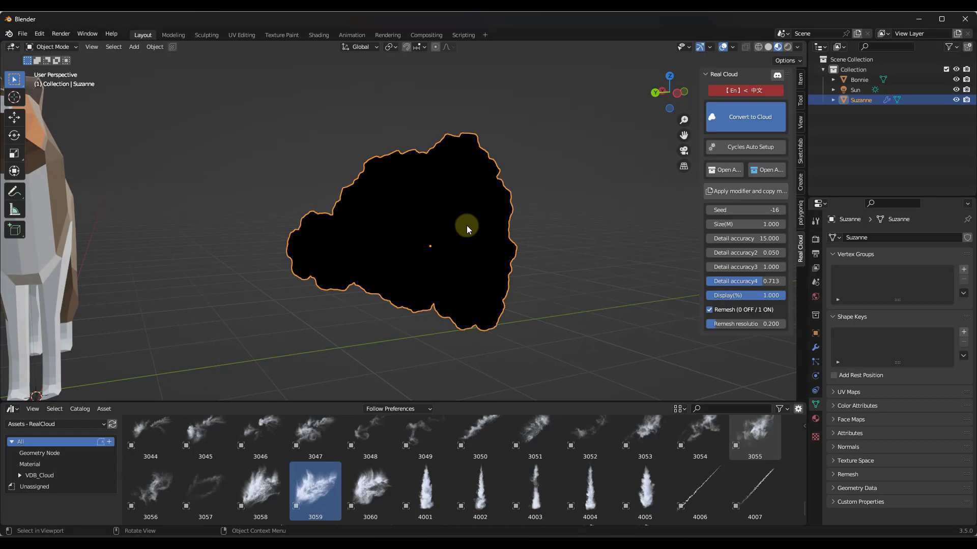
# Step: Adjust the Suzanne cloud's Detail accuracy1 to 12.6
pyautogui.moveTo(719, 237); pyautogui.dragTo(750, 237)
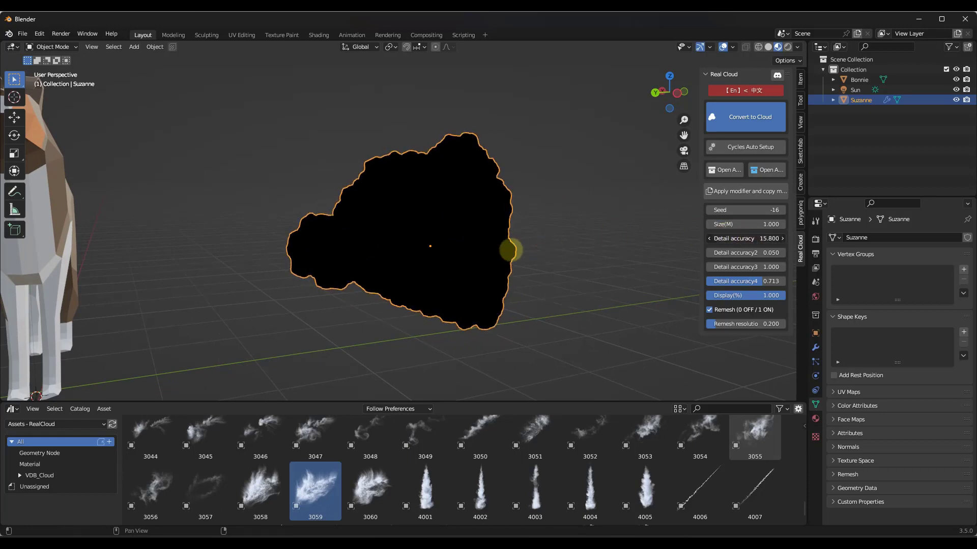
pyautogui.hotkey('ctrl', 'z')
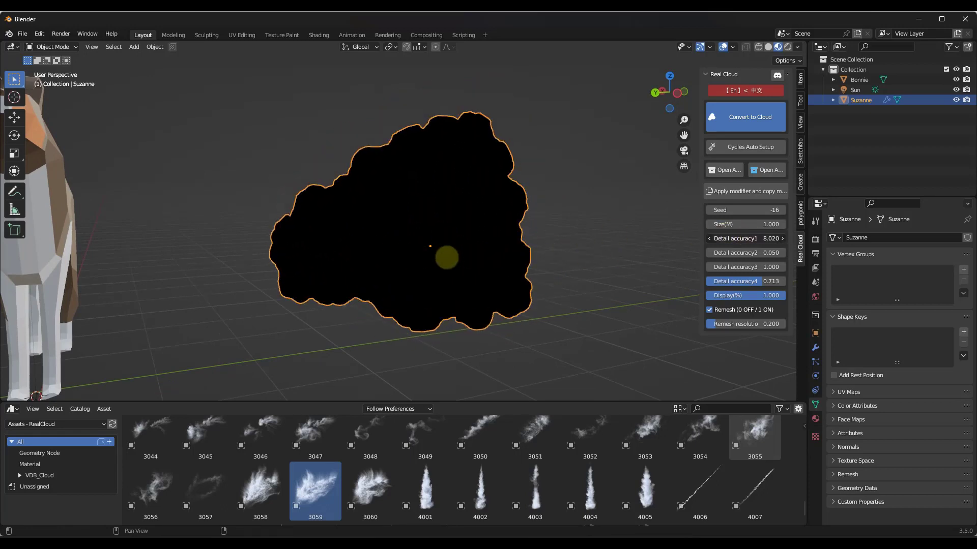
pyautogui.moveTo(447, 257); pyautogui.dragTo(389, 265)
# Step: Adjust the Suzanne cloud's Detail accuracy2 to 0.03 and its Detail accuracy3 to 5.04
pyautogui.moveTo(747, 253); pyautogui.dragTo(500, 259)
pyautogui.moveTo(744, 254); pyautogui.dragTo(597, 263)
pyautogui.moveTo(746, 266); pyautogui.dragTo(462, 269)
pyautogui.moveTo(446, 228)
pyautogui.mouseDown(button='middle')
pyautogui.moveTo(368, 223)
pyautogui.moveTo(444, 225)
pyautogui.mouseUp(button='middle')
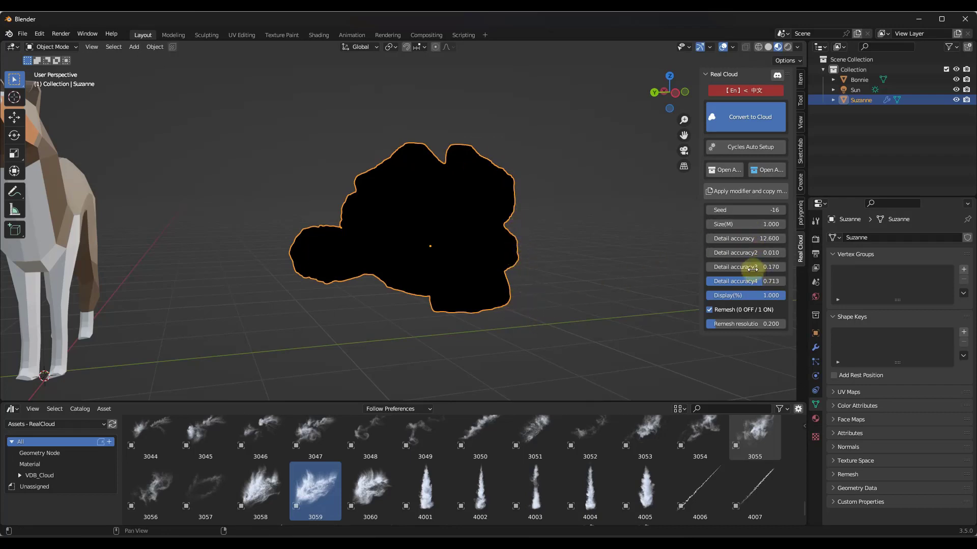
pyautogui.moveTo(753, 269); pyautogui.dragTo(618, 267)
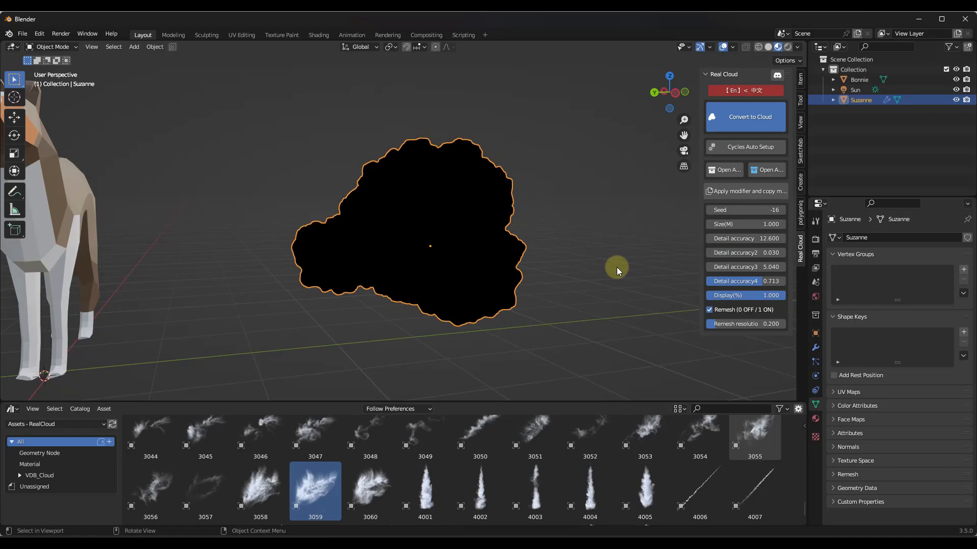
pyautogui.moveTo(481, 256)
pyautogui.mouseDown(button='middle')
pyautogui.moveTo(413, 244)
pyautogui.moveTo(481, 249)
pyautogui.moveTo(441, 234)
pyautogui.moveTo(447, 279)
pyautogui.moveTo(469, 268)
pyautogui.moveTo(470, 254)
pyautogui.moveTo(425, 245)
pyautogui.moveTo(474, 252)
pyautogui.mouseUp(button='middle')
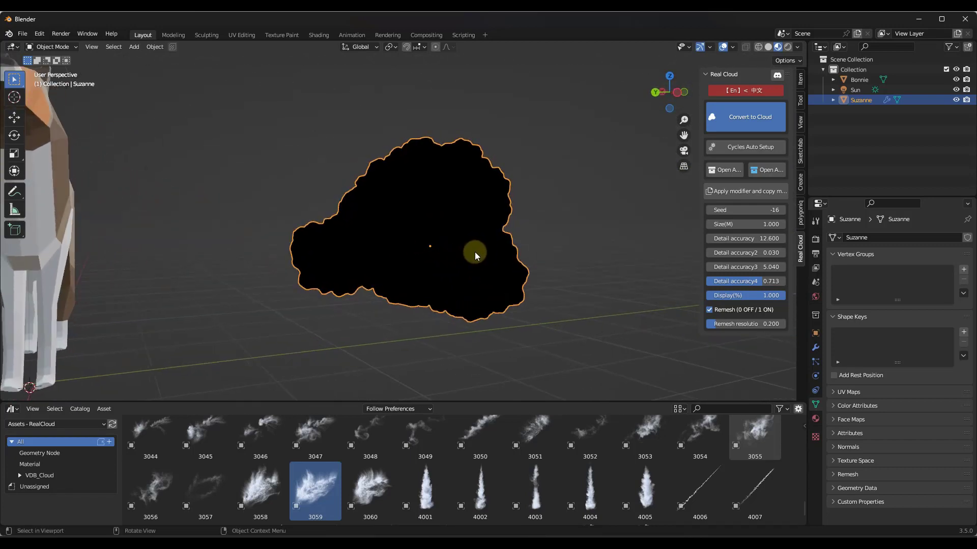
# Step: Switch the viewport to rendered shading and lower the Suzanne cloud's Detail accuracy1 to 11.28
pyautogui.click(788, 48)
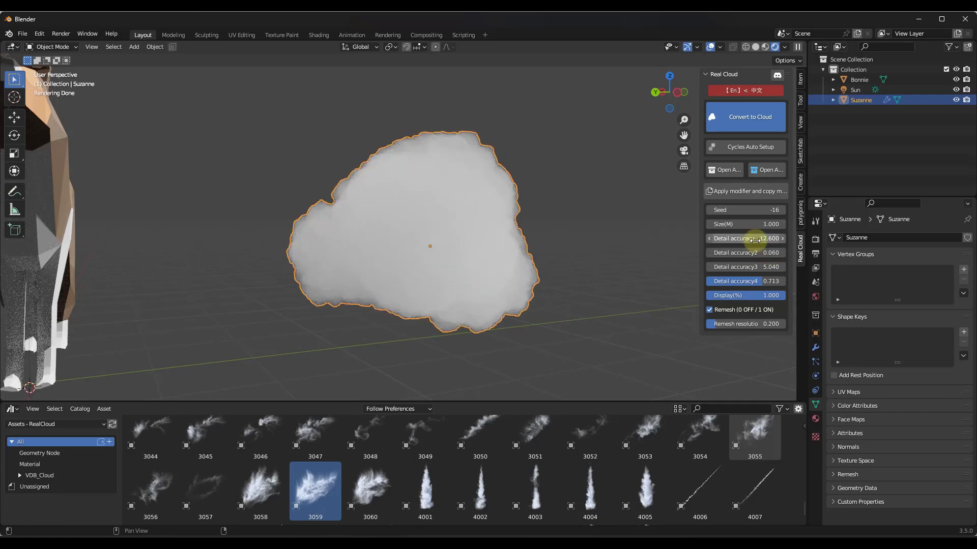
pyautogui.moveTo(757, 238); pyautogui.dragTo(455, 259)
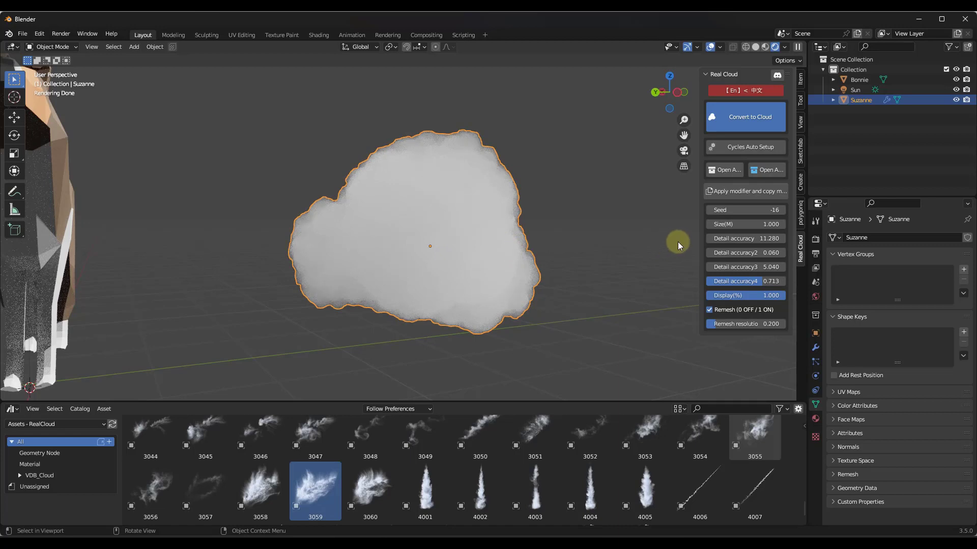
pyautogui.click(741, 239)
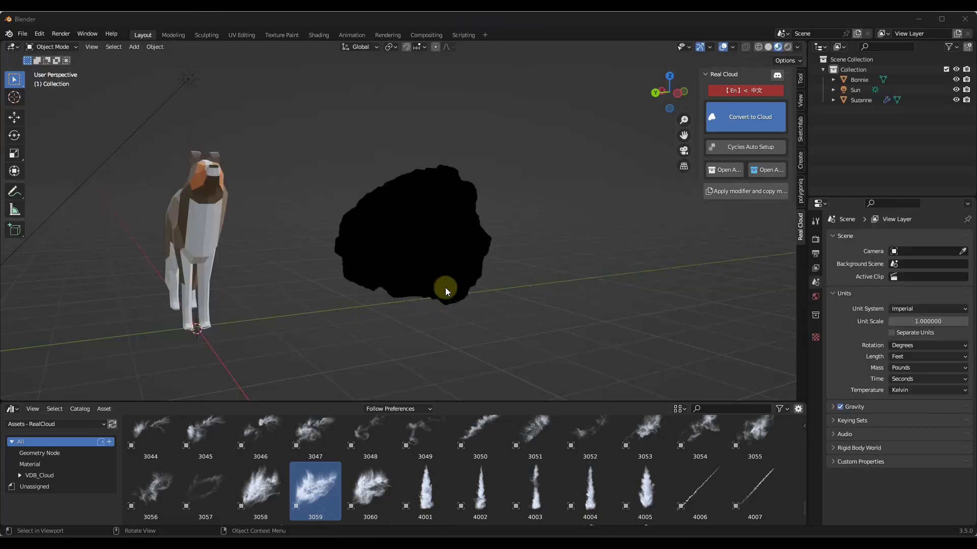
# Step: Add a metaball ball and move it about -10.16' along Y and 2.24' up along Z
pyautogui.scroll(-3, 445, 287)
pyautogui.moveTo(431, 272); pyautogui.dragTo(374, 301, button='middle')
pyautogui.scroll(1, 373, 301)
pyautogui.hotkey('shift', 'a')
pyautogui.moveTo(376, 297)
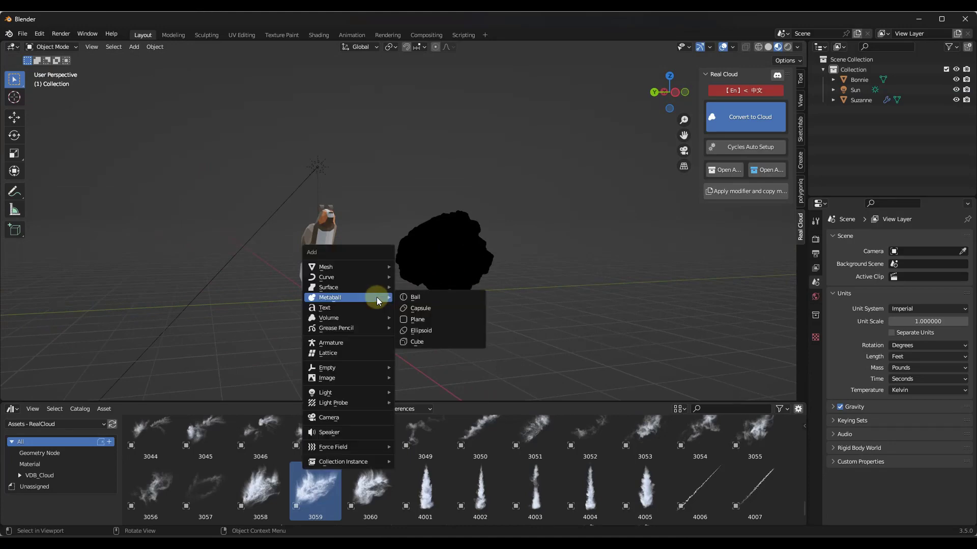
pyautogui.click(415, 297)
pyautogui.press('g')
pyautogui.press('y')
pyautogui.click(622, 269)
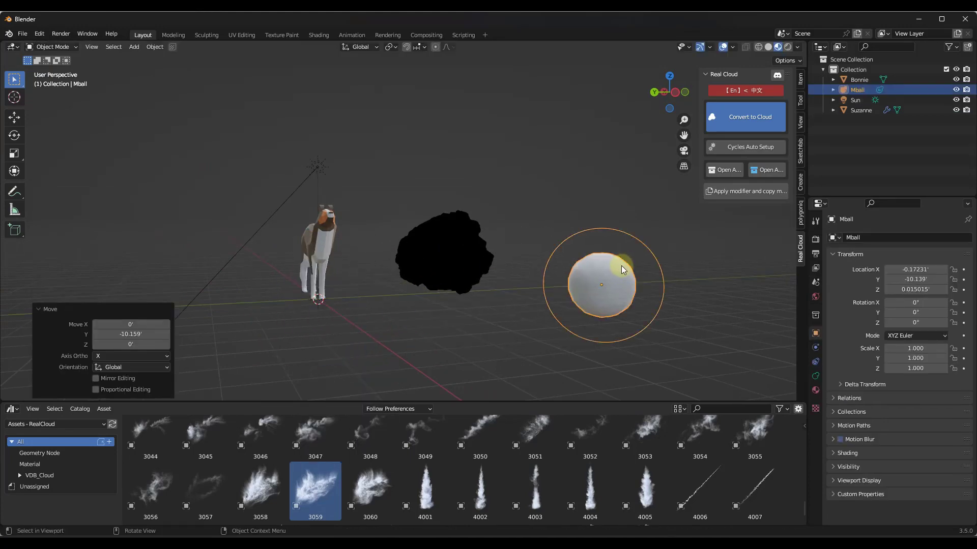
pyautogui.press('g')
pyautogui.press('z')
pyautogui.click(615, 203)
# Step: Duplicate the metaball twice, placing the overlapping copies beside and above it so they merge into one blob
pyautogui.moveTo(615, 203); pyautogui.dragTo(605, 227, button='middle')
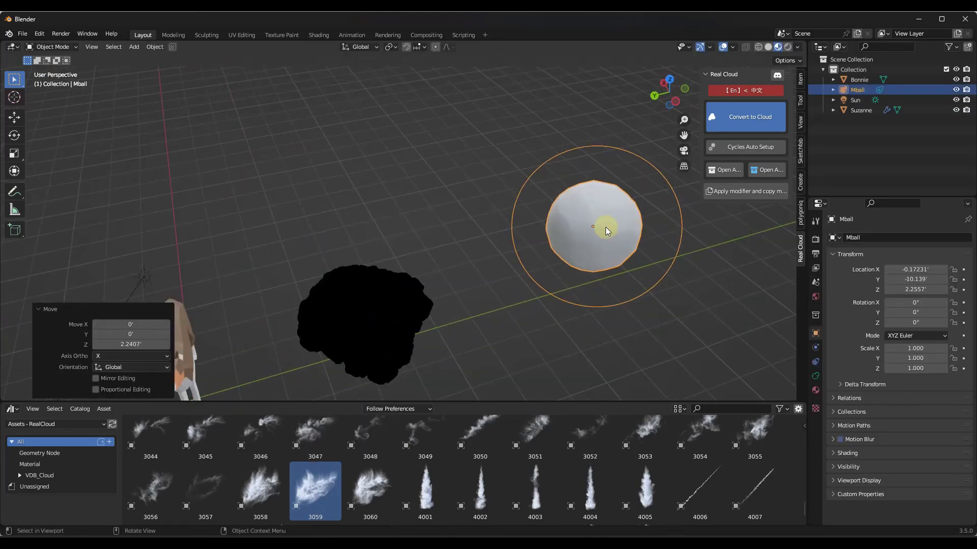
pyautogui.hotkey('shift', 'd')
pyautogui.click(666, 215)
pyautogui.hotkey('shift', 'd')
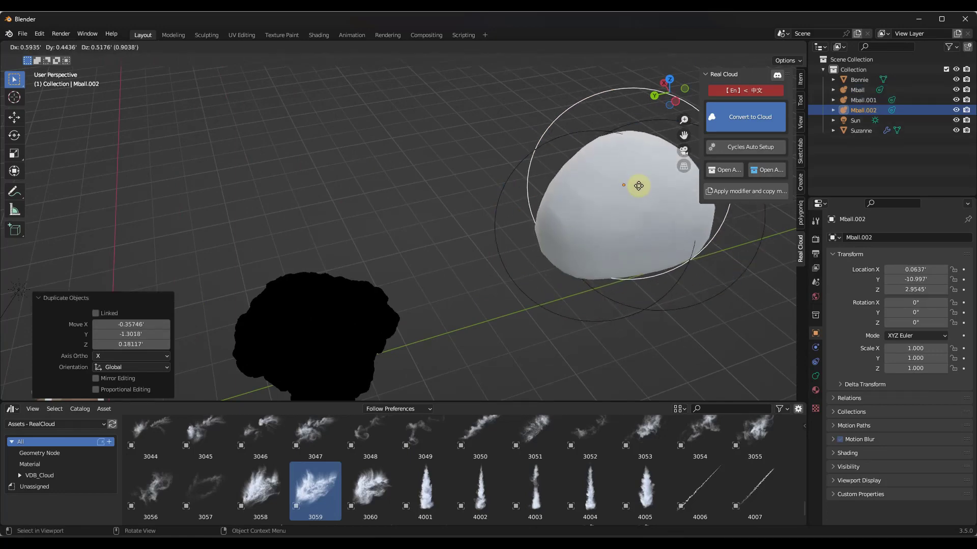
pyautogui.click(647, 224)
# Step: Duplicate the side metaball, offset the copy about -1.31' along X, and flatten it to about 0.52 along Z
pyautogui.click(695, 233)
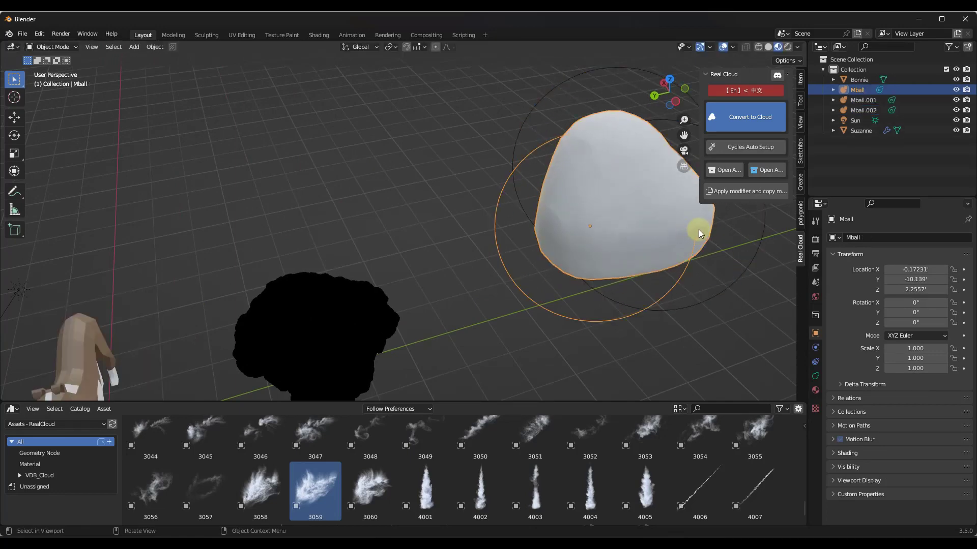
pyautogui.scroll(-4, 642, 212)
pyautogui.scroll(4, 691, 214)
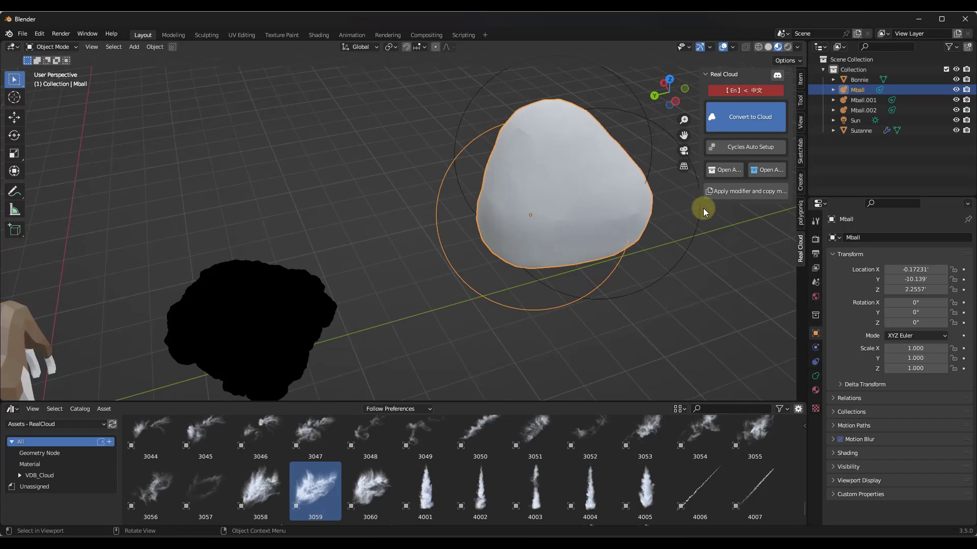
pyautogui.click(703, 209)
pyautogui.hotkey('shift', 'd')
pyautogui.press('y')
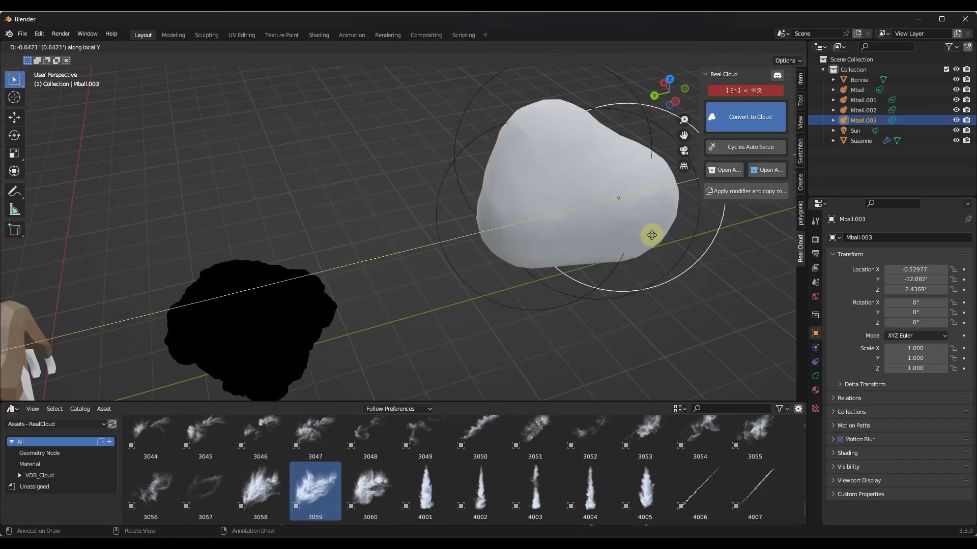
pyautogui.press('x')
pyautogui.click(657, 246)
pyautogui.press('s')
pyautogui.press('z')
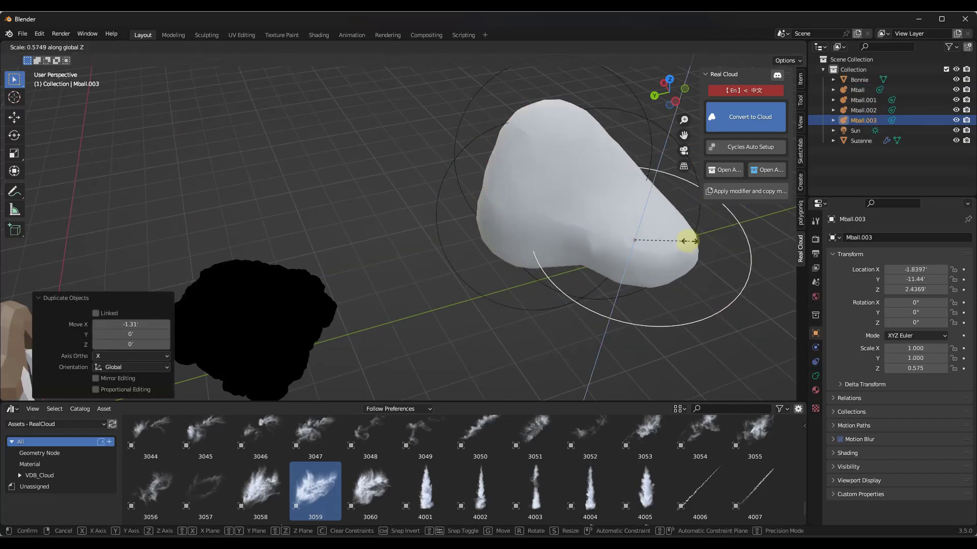
pyautogui.click(682, 249)
# Step: Select all four metaballs and convert them to a mesh
pyautogui.moveTo(682, 247); pyautogui.dragTo(641, 237, button='middle')
pyautogui.scroll(-4, 581, 225)
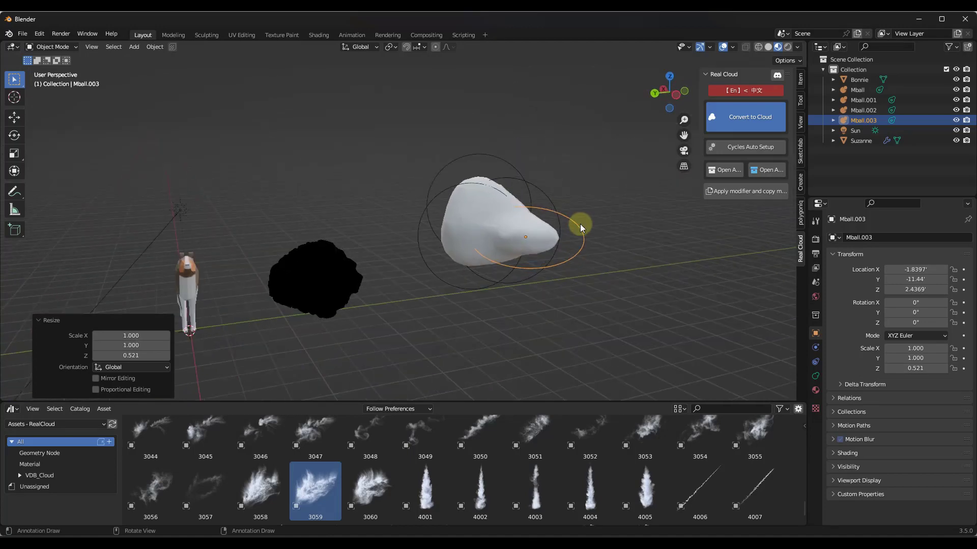
pyautogui.scroll(3, 580, 224)
pyautogui.moveTo(288, 91); pyautogui.dragTo(512, 261)
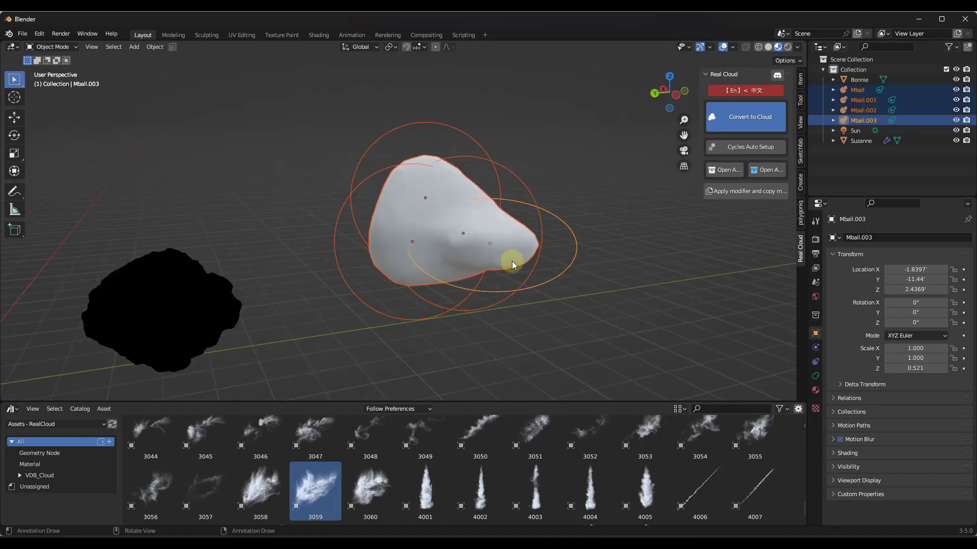
pyautogui.click(155, 46)
pyautogui.moveTo(209, 346)
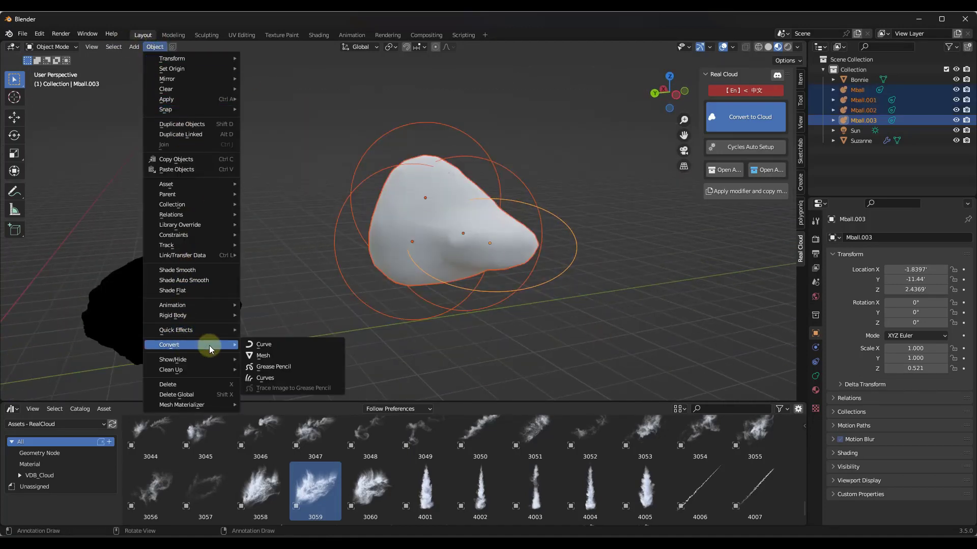
pyautogui.click(274, 351)
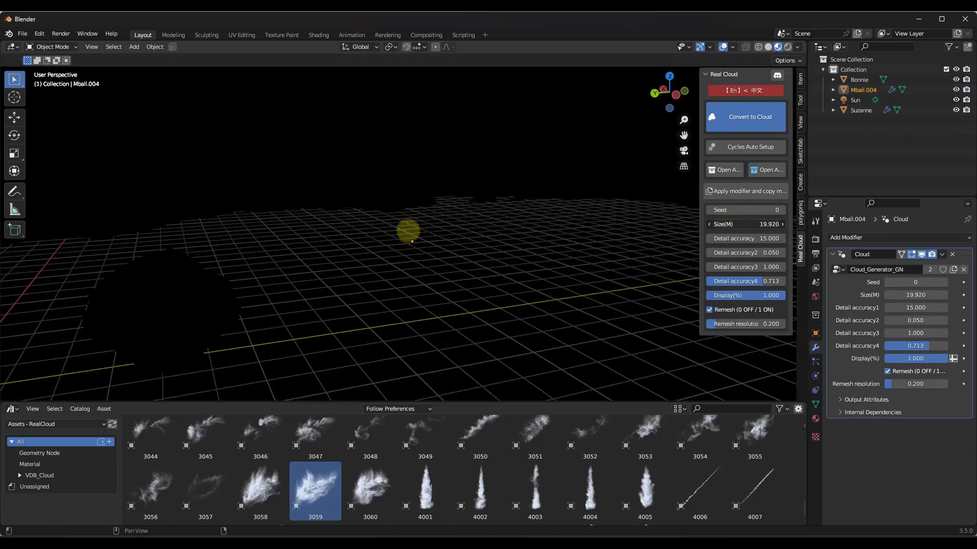
# Step: Reduce the Size of the cloud made from the metaball mesh to 2.27 and show it in rendered shading
pyautogui.moveTo(409, 231); pyautogui.dragTo(587, 273)
pyautogui.scroll(-2, 506, 130)
pyautogui.scroll(3, 536, 177)
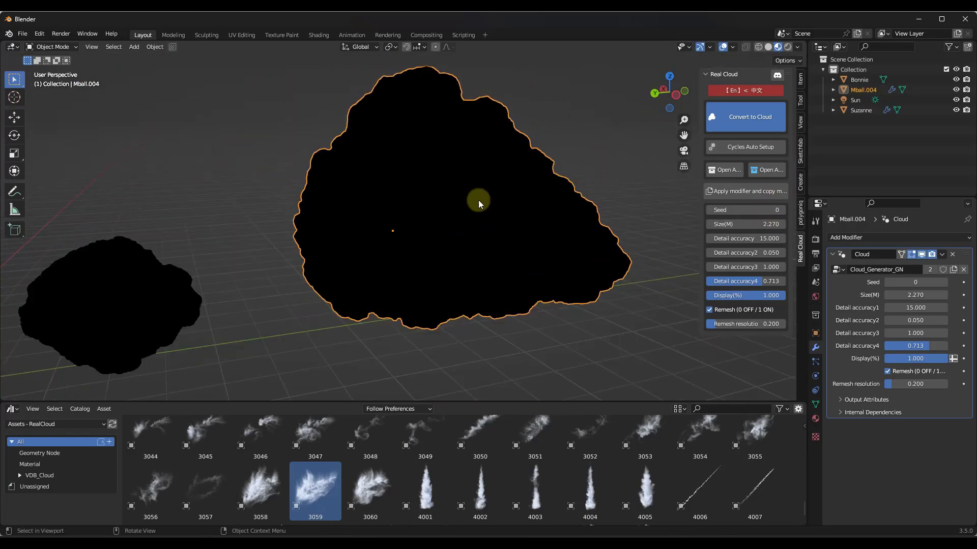
pyautogui.scroll(-1, 483, 131)
pyautogui.scroll(2, 500, 125)
pyautogui.scroll(-2, 496, 129)
pyautogui.moveTo(506, 150)
pyautogui.mouseDown(button='middle')
pyautogui.moveTo(513, 154)
pyautogui.moveTo(498, 148)
pyautogui.mouseUp(button='middle')
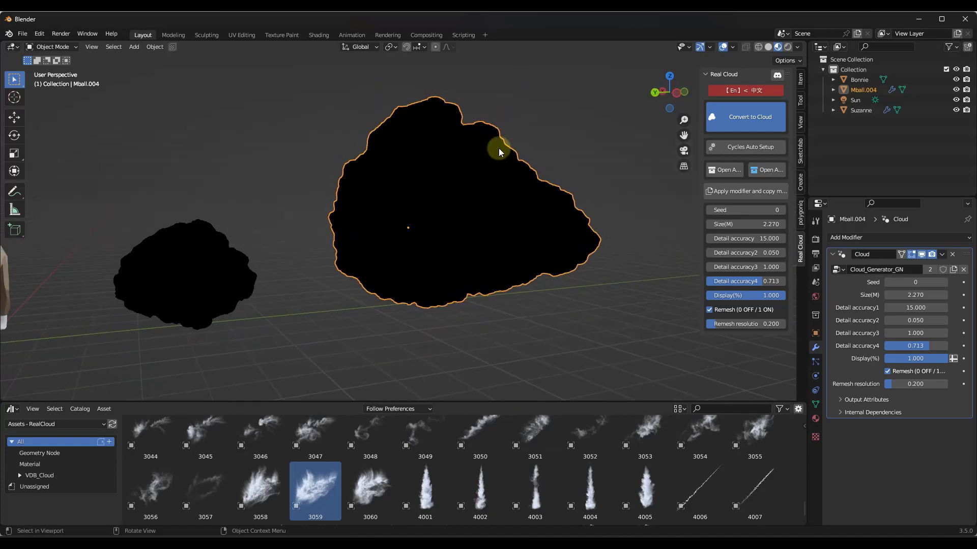
pyautogui.click(787, 46)
pyautogui.moveTo(541, 235)
pyautogui.mouseDown(button='middle')
pyautogui.moveTo(438, 227)
pyautogui.moveTo(574, 232)
pyautogui.moveTo(507, 231)
pyautogui.mouseUp(button='middle')
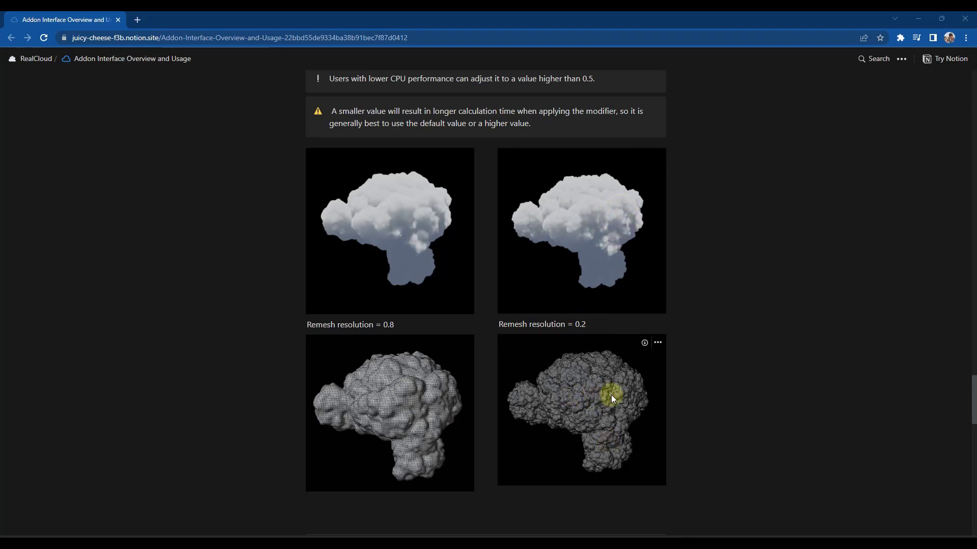
# Step: Read the Remesh resolution section of the RealCloud interface documentation, comparing the example images for 0.8 and 0.2
pyautogui.scroll(1, 620, 413)
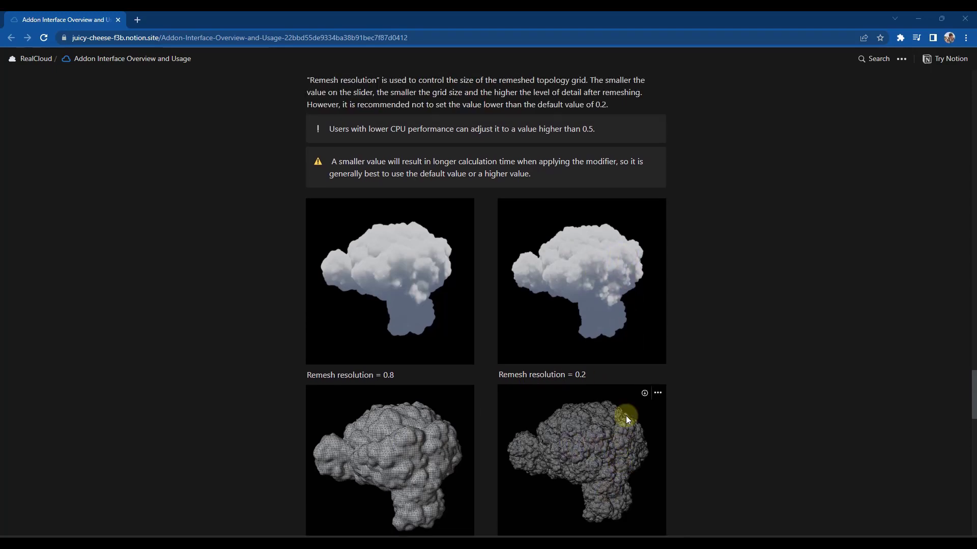
pyautogui.scroll(-1, 603, 341)
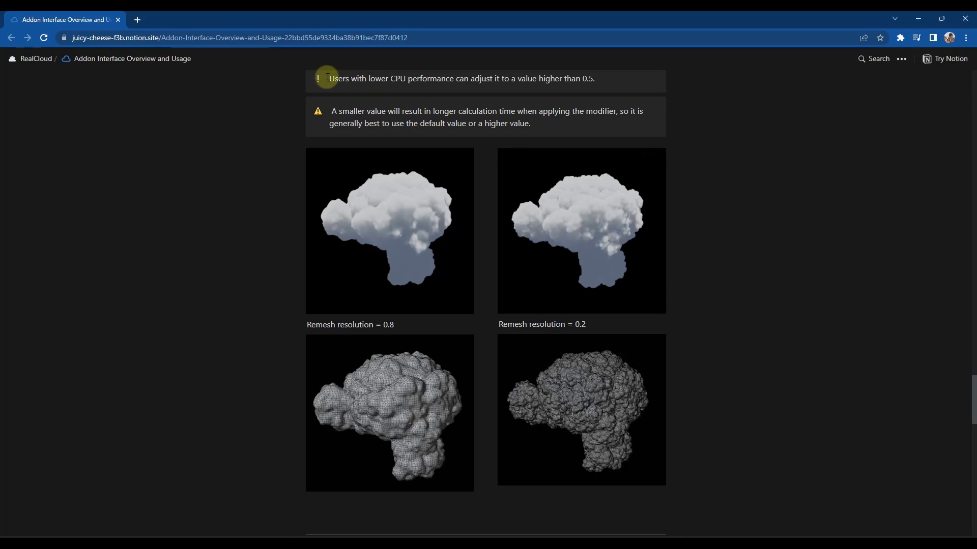
pyautogui.moveTo(328, 77); pyautogui.dragTo(364, 203)
pyautogui.click(365, 291)
pyautogui.scroll(-3, 361, 278)
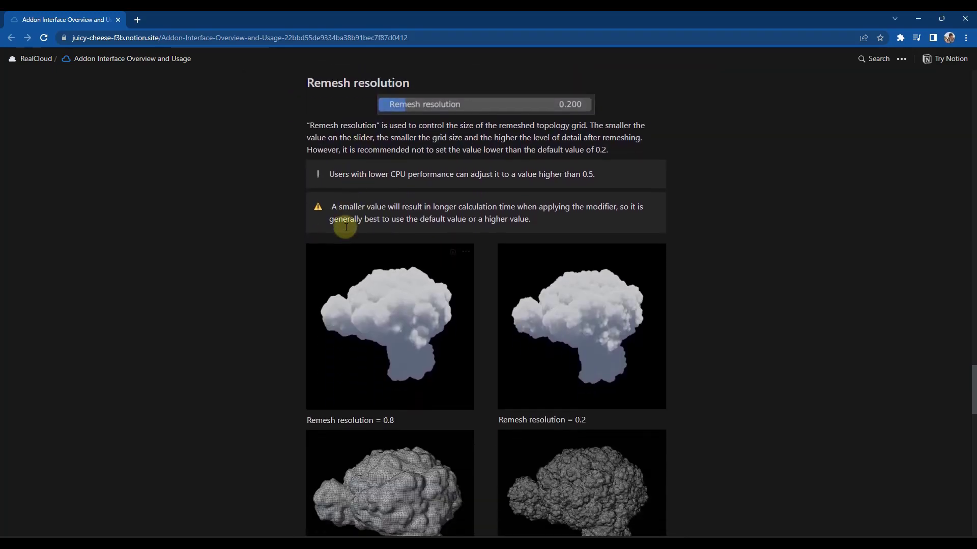
# Step: Highlight the note about lower CPU performance in the Remesh resolution section and read on
pyautogui.moveTo(325, 170); pyautogui.dragTo(635, 172)
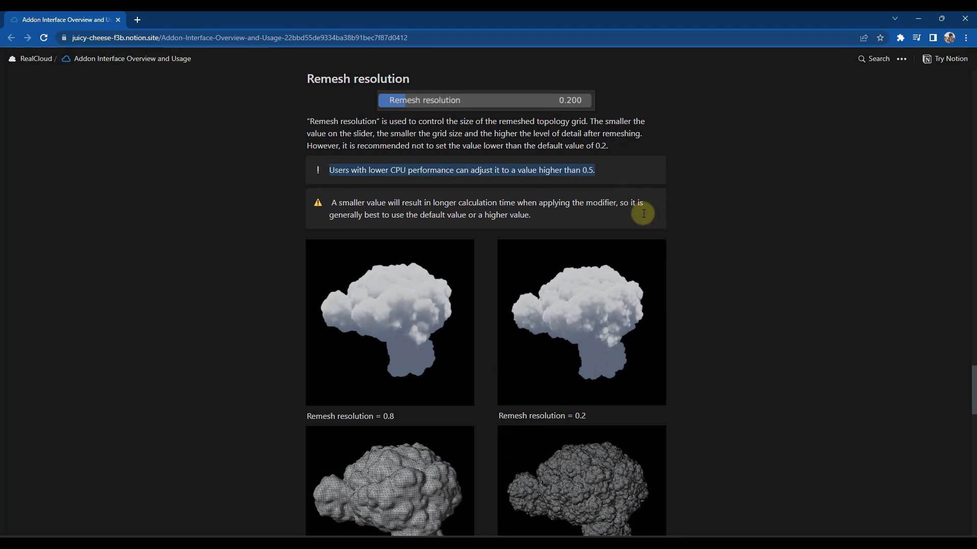
pyautogui.scroll(-2, 642, 213)
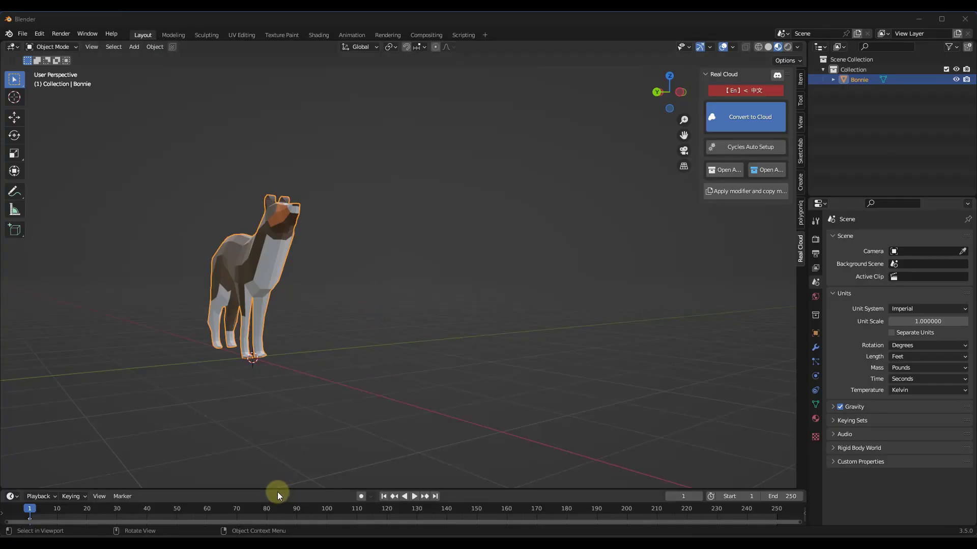
# Step: Enlarge the timeline area, turn it into an Asset Browser, and show the Assets - RealCloud library
pyautogui.moveTo(277, 492); pyautogui.dragTo(283, 358)
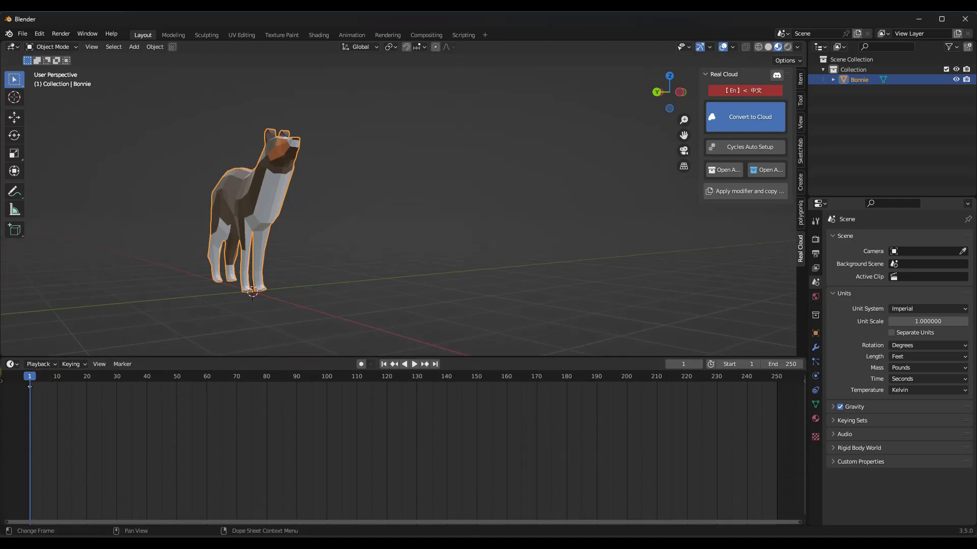
pyautogui.click(15, 365)
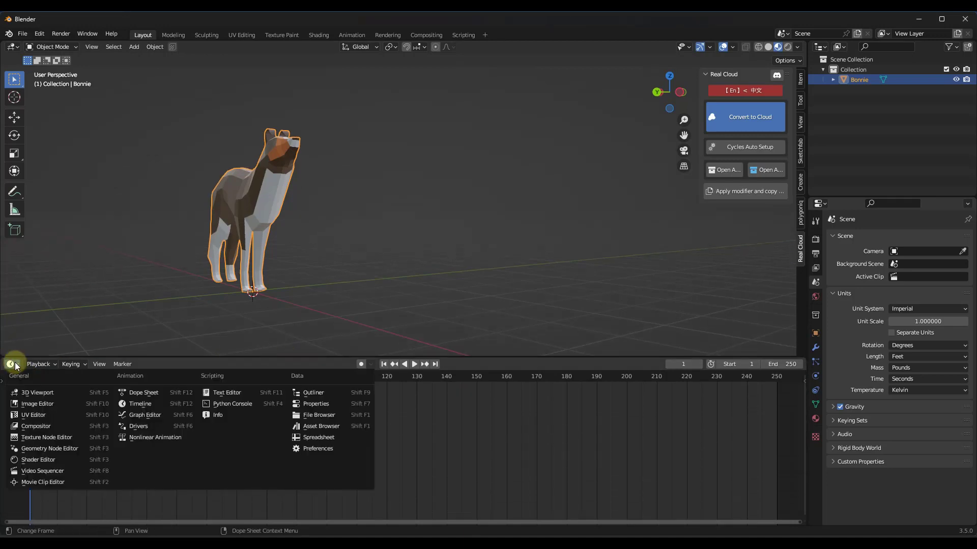
pyautogui.click(313, 429)
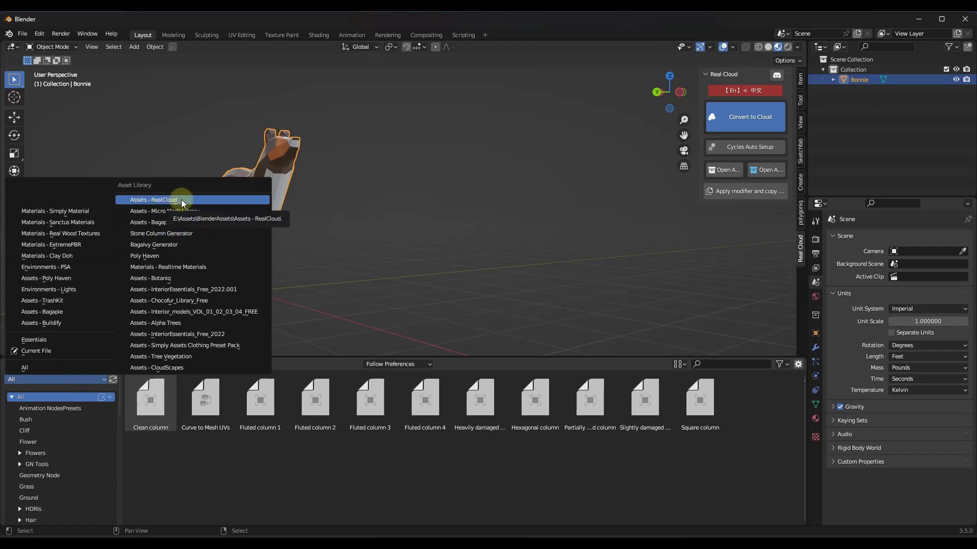
pyautogui.click(181, 199)
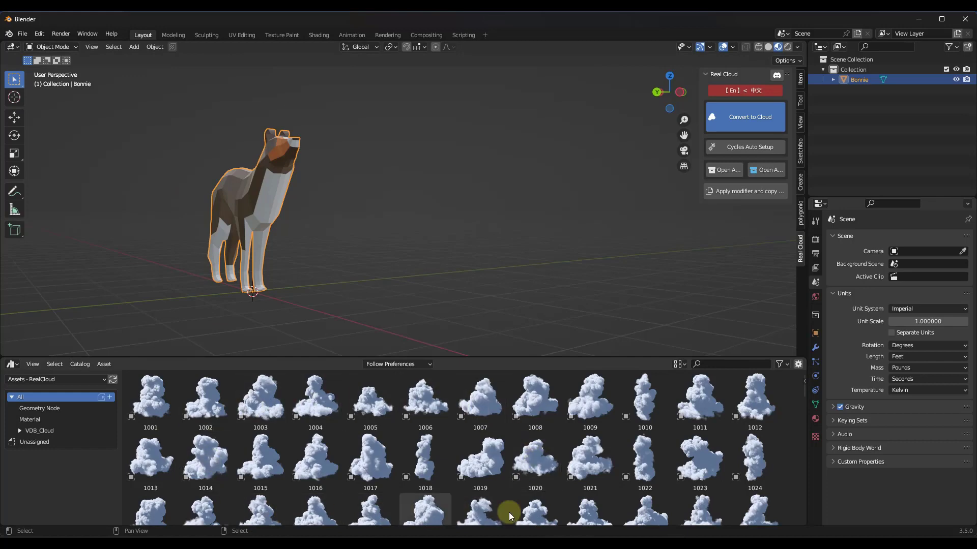
# Step: Browse the RealCloud library's cloud assets from the 1001 series through the 4000 series, including the geometry node and material assets
pyautogui.scroll(-2, 518, 435)
pyautogui.scroll(-10, 518, 435)
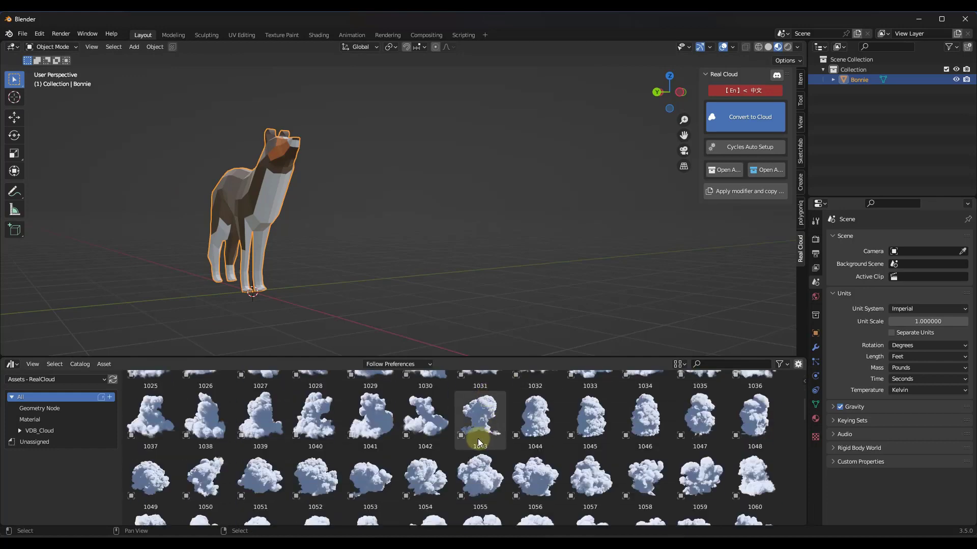
pyautogui.scroll(-15, 453, 436)
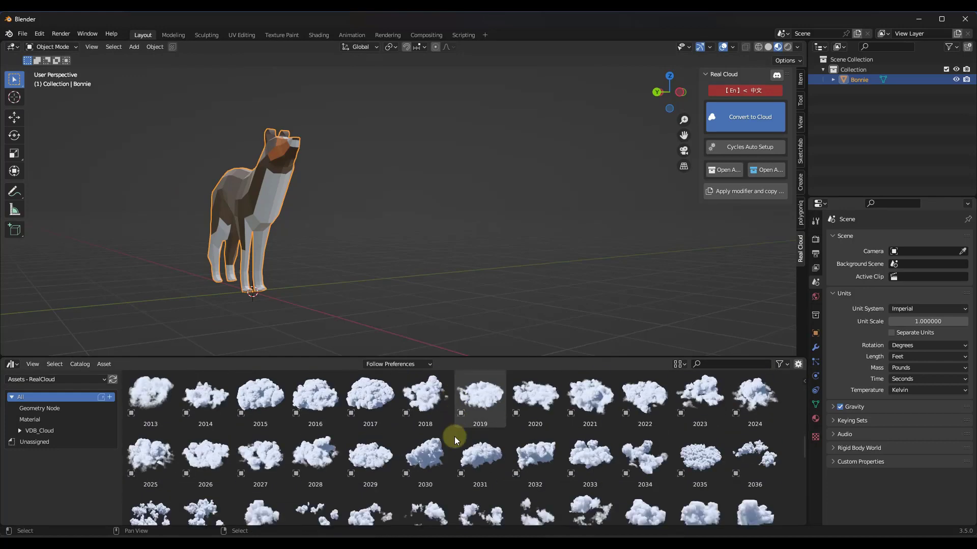
pyautogui.scroll(-3, 555, 441)
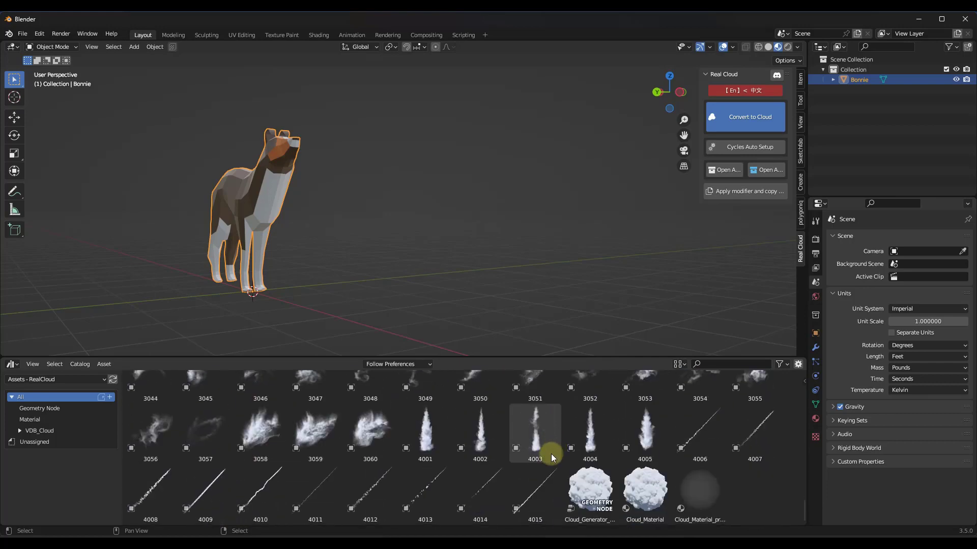
pyautogui.scroll(5, 509, 461)
pyautogui.scroll(15, 420, 460)
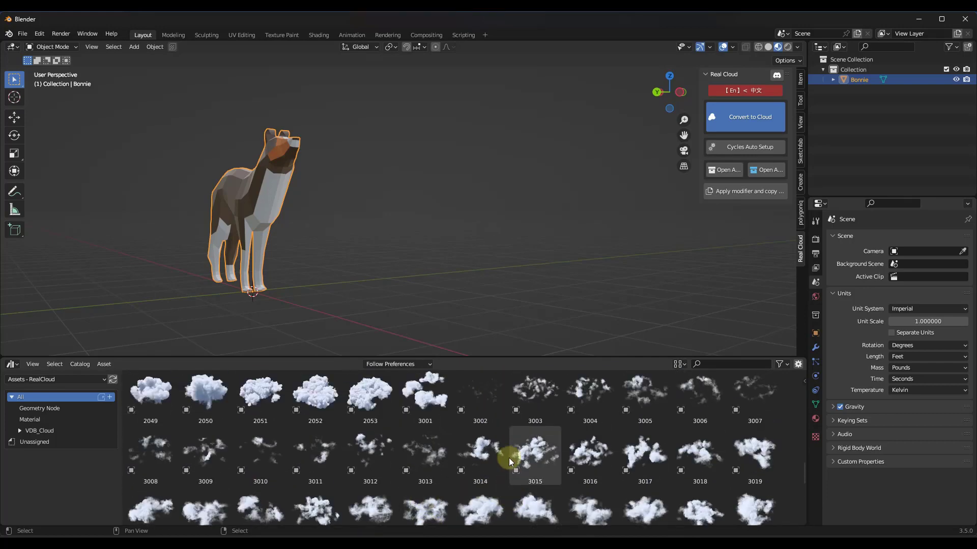
pyautogui.scroll(5, 454, 450)
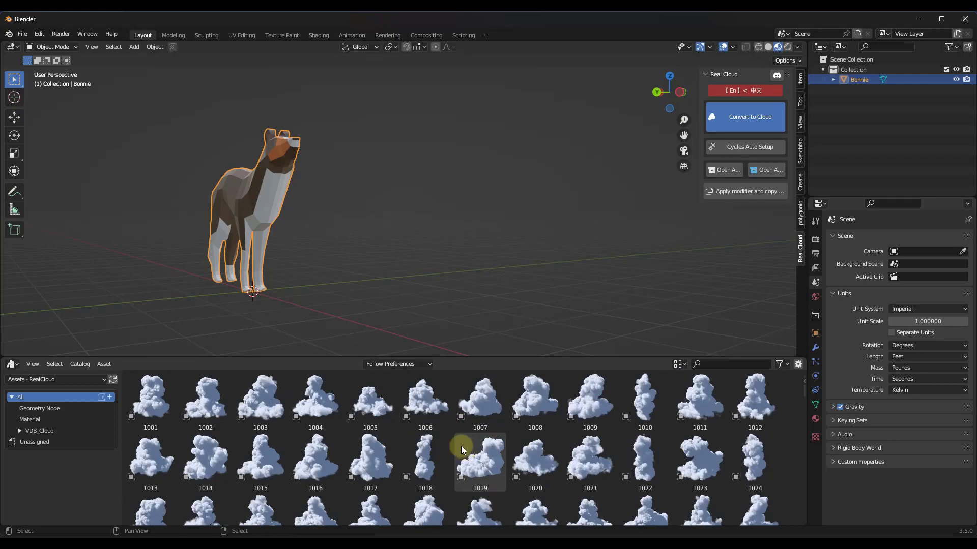
pyautogui.click(316, 397)
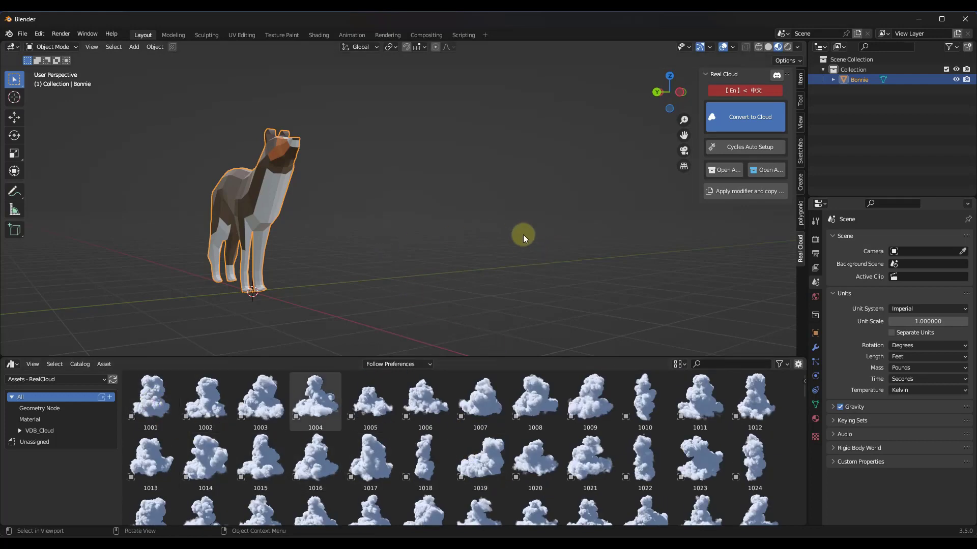
pyautogui.scroll(-4, 484, 422)
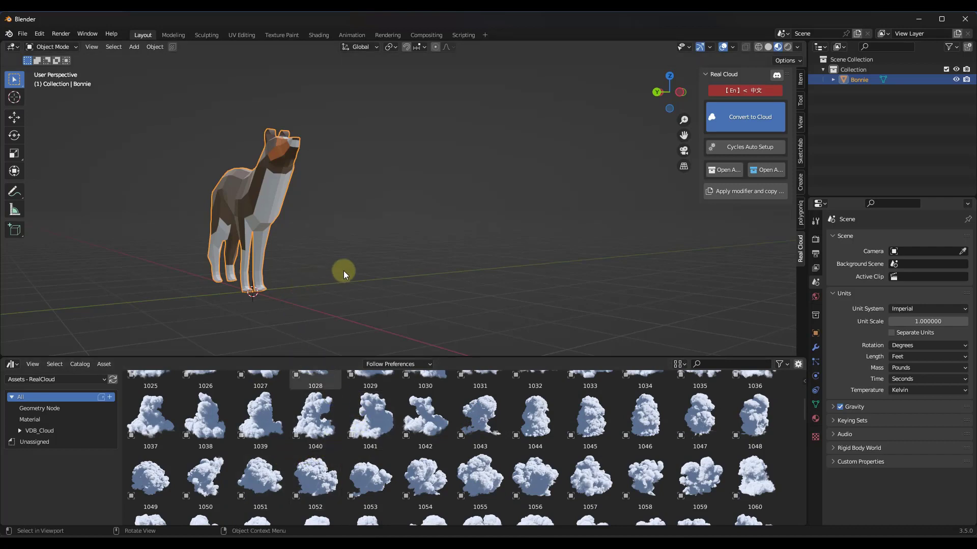
# Step: Apply Real Cloud's Cycles Auto Setup, expand the Light Paths settings, and set the render device to GPU Compute
pyautogui.click(759, 147)
pyautogui.click(815, 239)
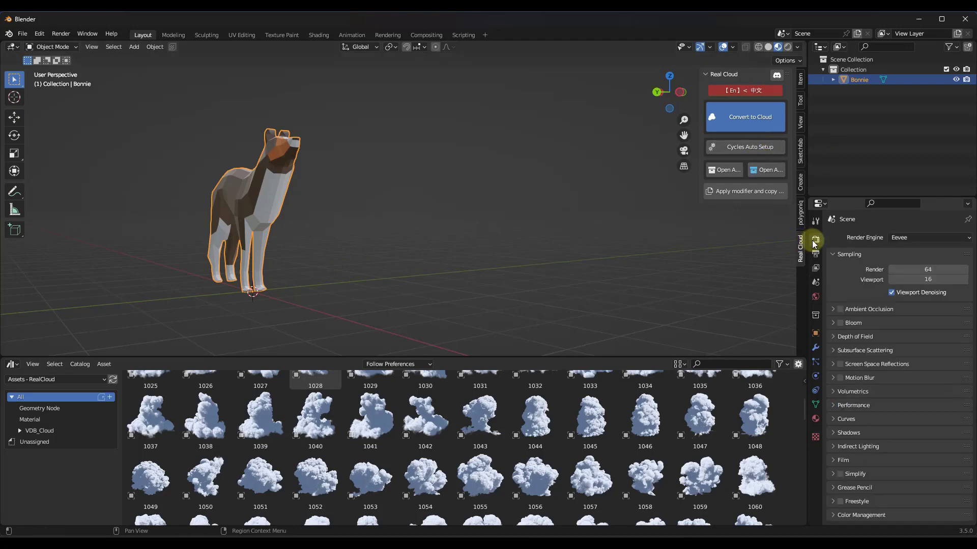
pyautogui.click(751, 148)
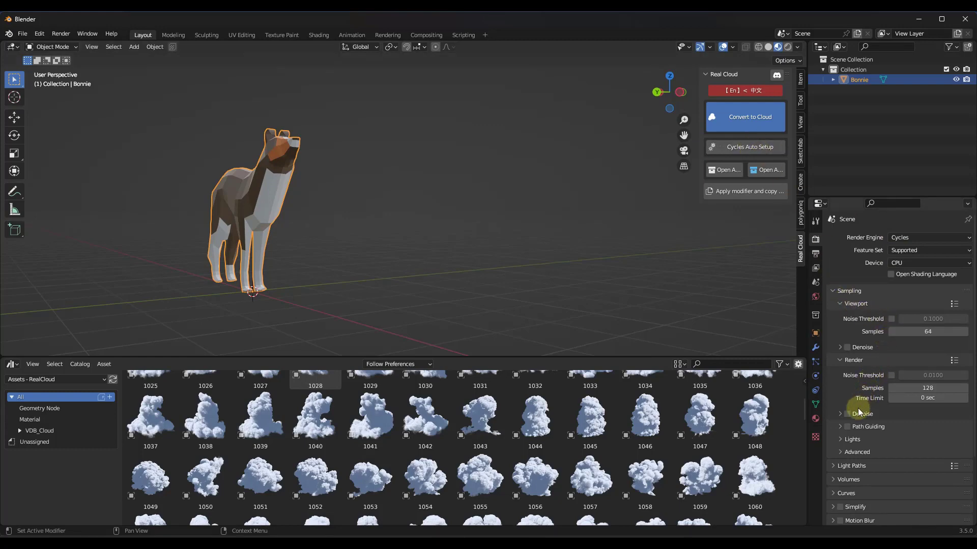
pyautogui.click(838, 468)
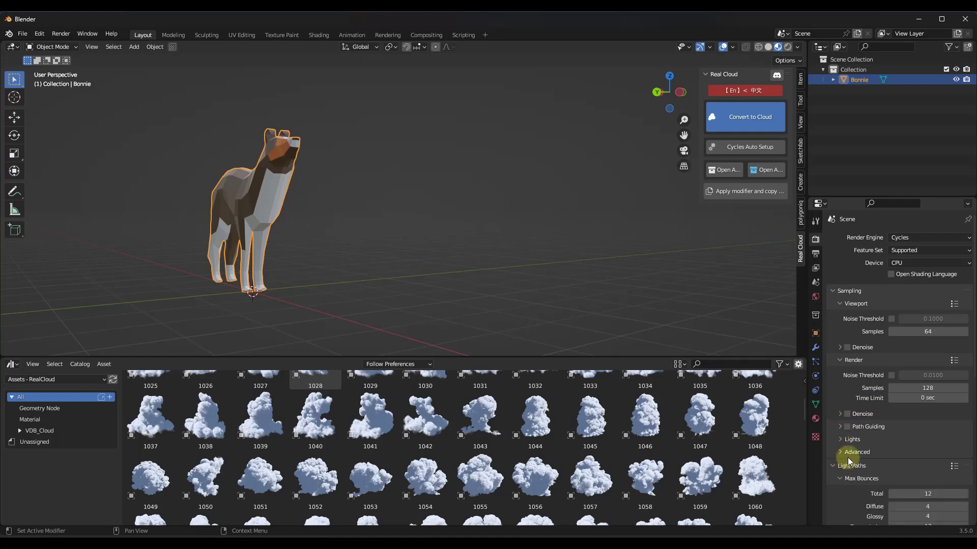
pyautogui.scroll(-5, 850, 445)
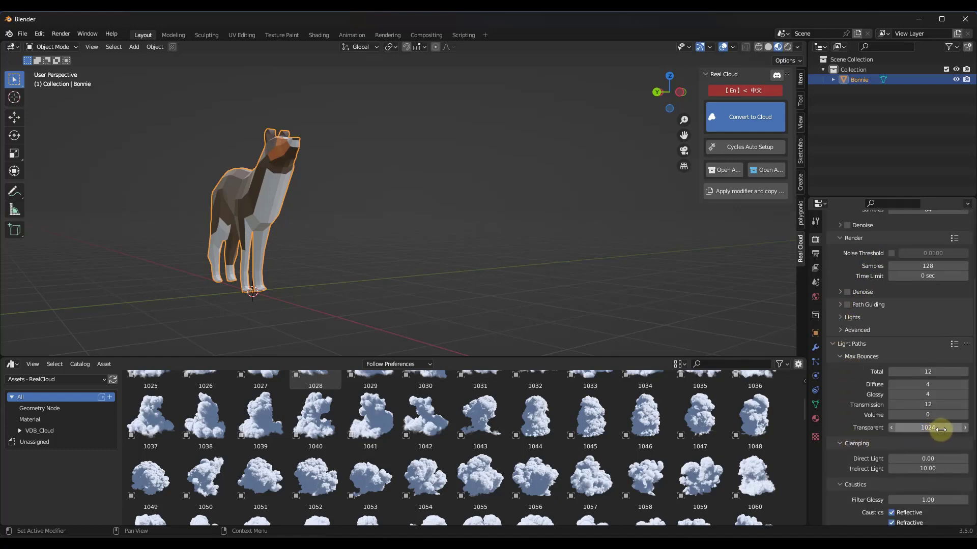
pyautogui.scroll(6, 936, 429)
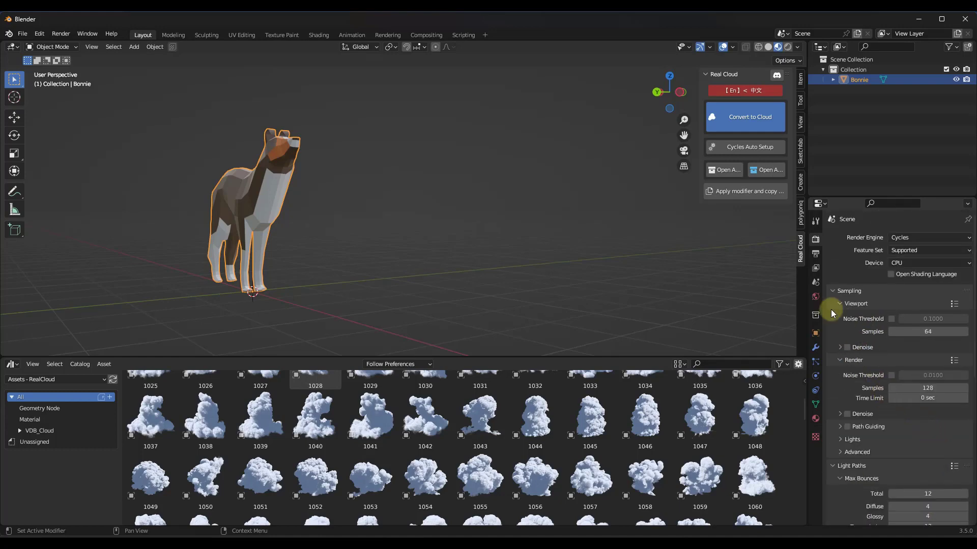
pyautogui.click(902, 262)
pyautogui.click(905, 286)
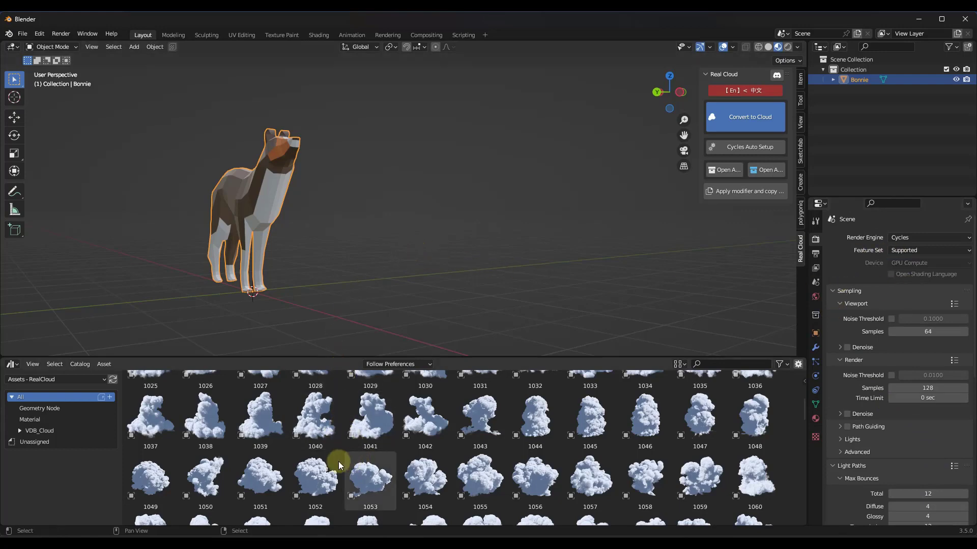
# Step: Add cloud asset 1052 from the RealCloud library to the scene with the dog model and bring its full outline into view
pyautogui.moveTo(316, 472); pyautogui.dragTo(416, 277)
pyautogui.scroll(-5, 420, 274)
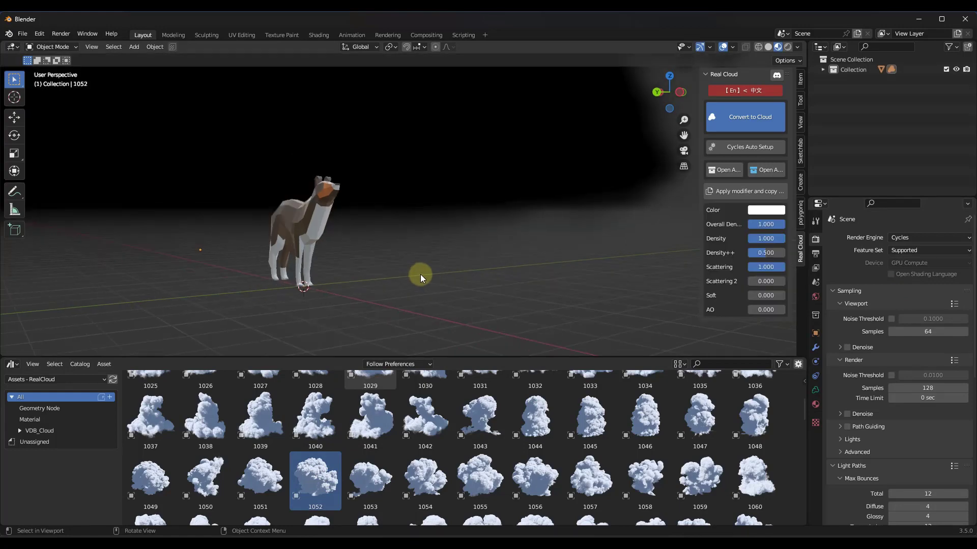
pyautogui.scroll(-3, 415, 257)
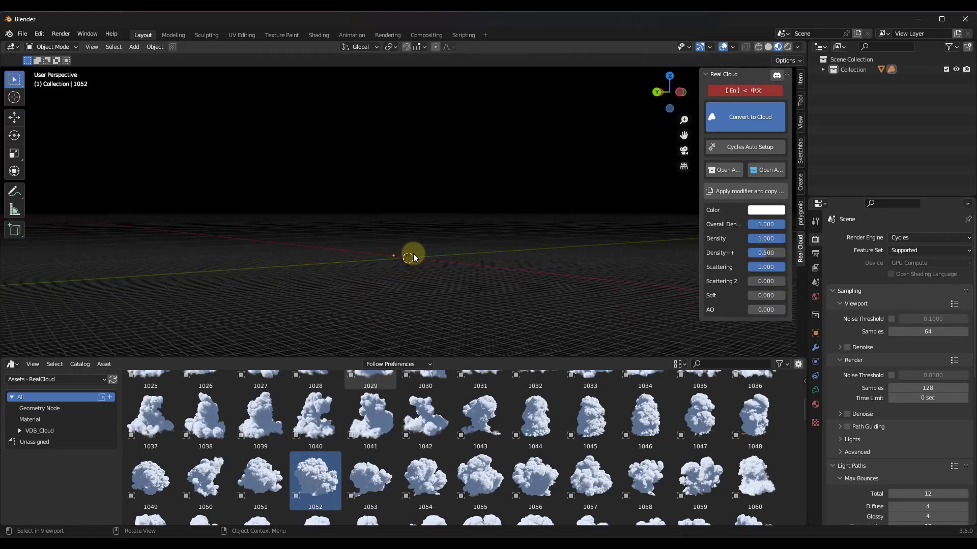
pyautogui.scroll(-4, 422, 252)
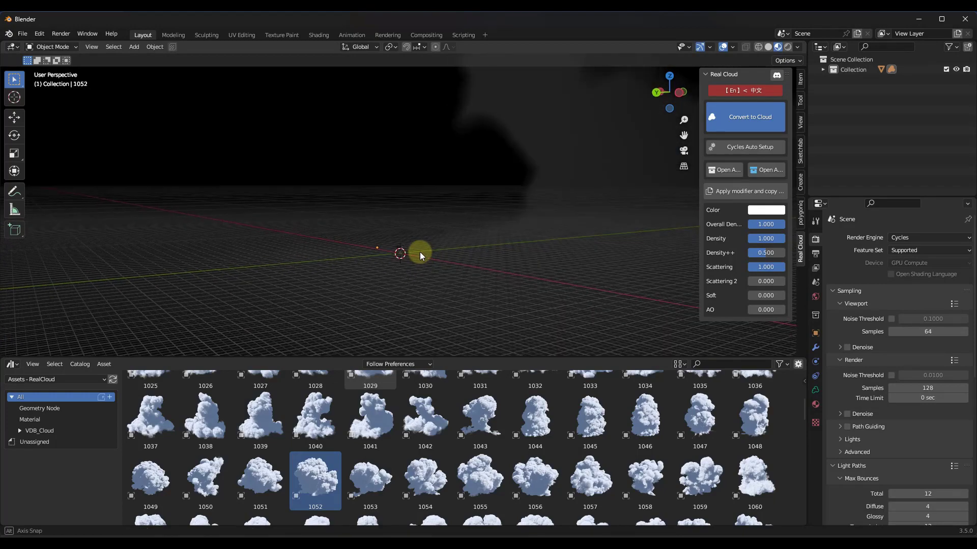
pyautogui.scroll(-4, 419, 252)
pyautogui.scroll(3, 446, 227)
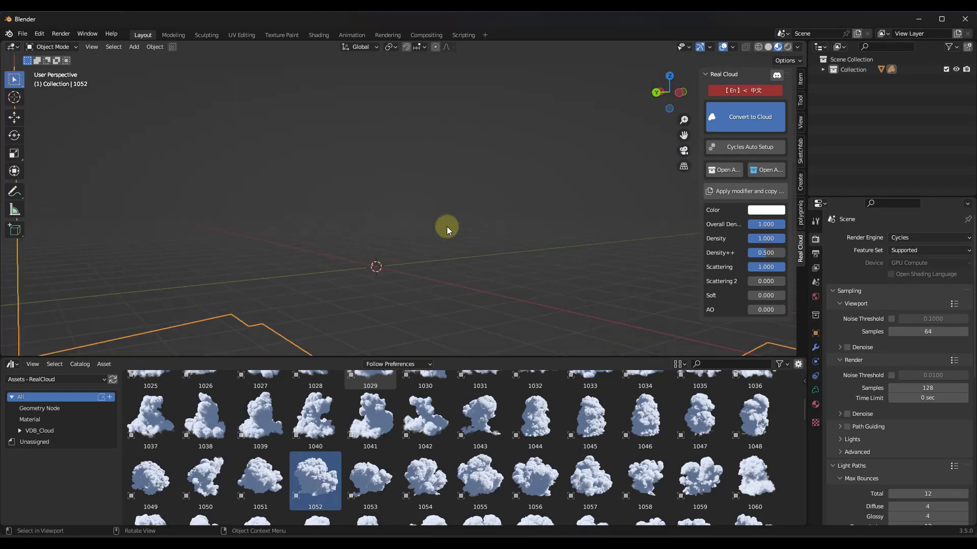
pyautogui.scroll(-3, 397, 245)
pyautogui.moveTo(399, 117)
pyautogui.mouseDown(button='middle')
pyautogui.moveTo(388, 203)
pyautogui.moveTo(413, 115)
pyautogui.mouseUp(button='middle')
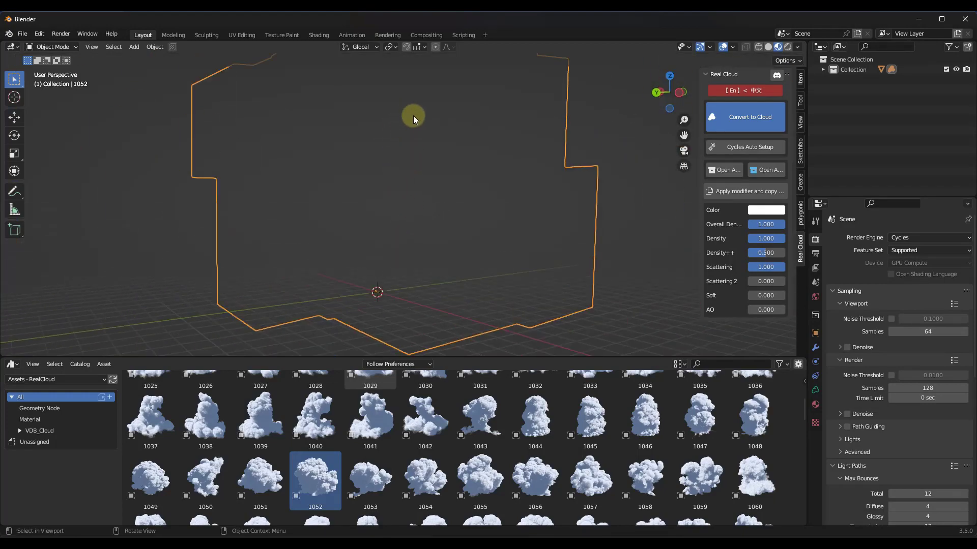
pyautogui.moveTo(395, 166); pyautogui.dragTo(422, 170, button='middle')
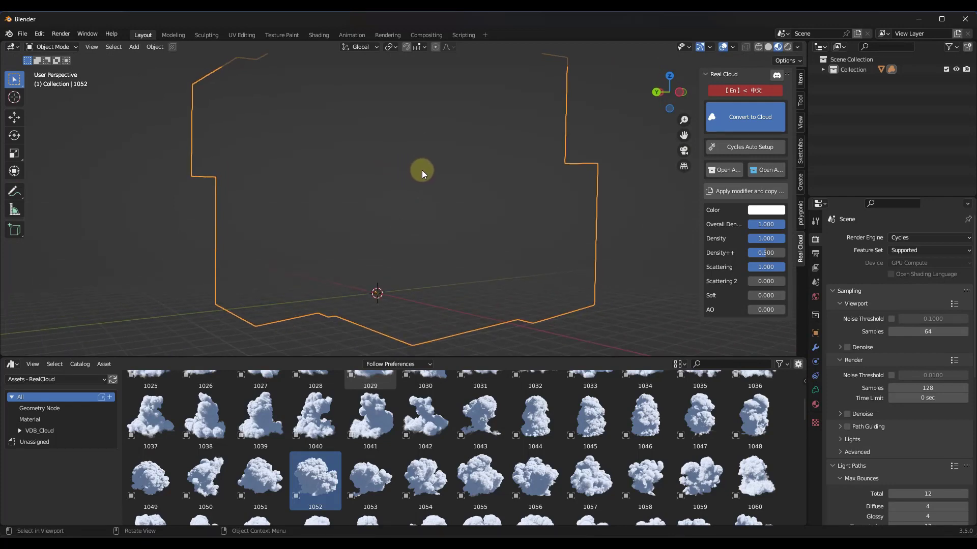
pyautogui.moveTo(378, 308); pyautogui.dragTo(380, 283, button='middle')
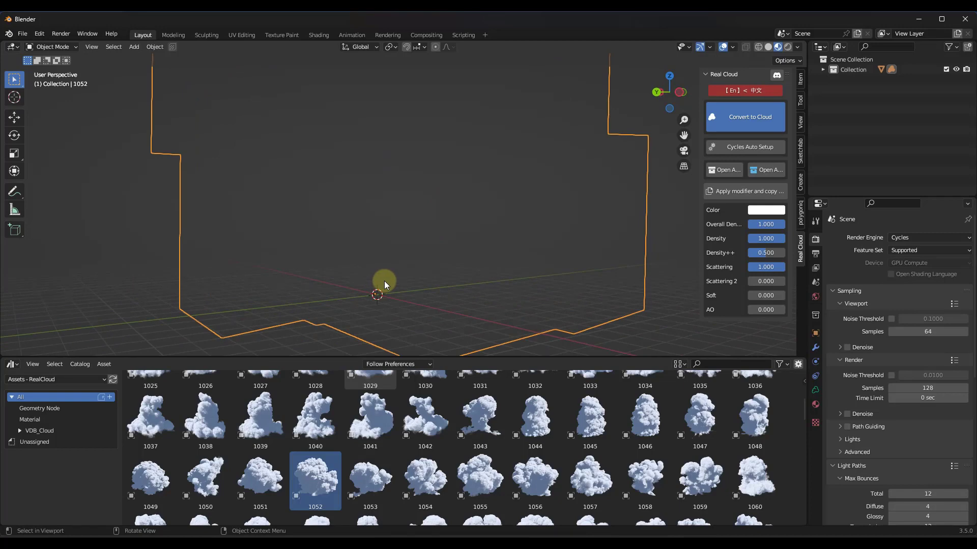
# Step: Scale cloud 1052 down to about 0.109 and raise it about 7.98' along Z
pyautogui.press('s')
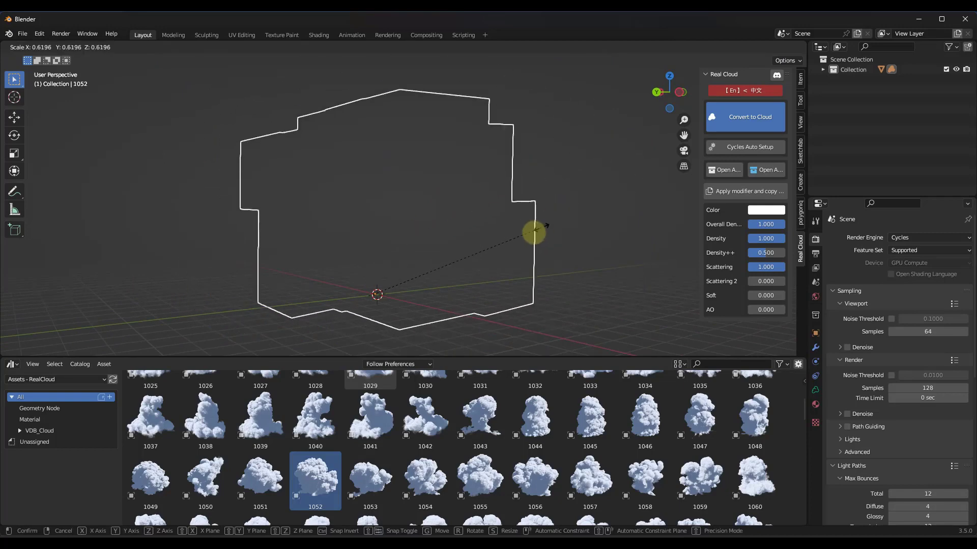
pyautogui.click(370, 290)
pyautogui.scroll(10, 370, 291)
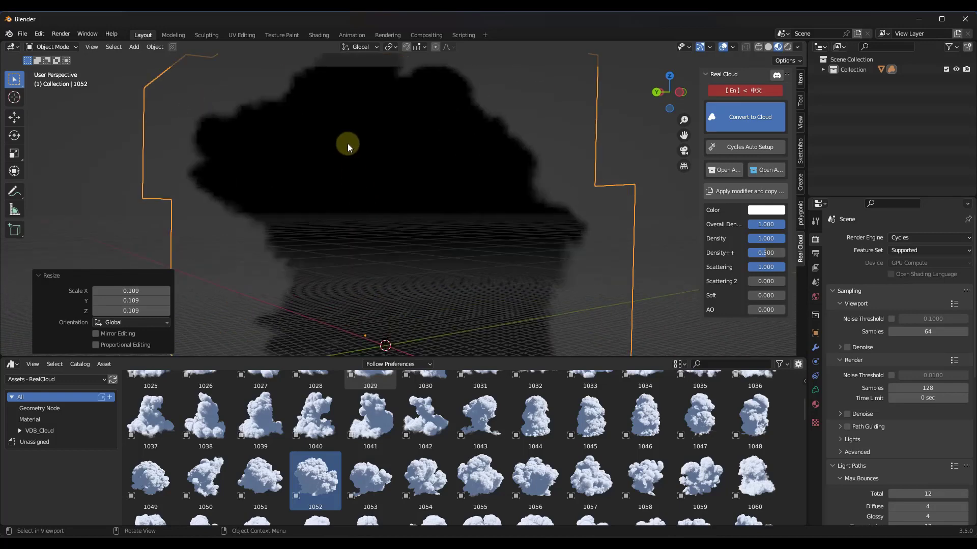
pyautogui.moveTo(347, 144); pyautogui.dragTo(368, 209, button='middle')
pyautogui.press('g')
pyautogui.press('z')
pyautogui.click(429, 208)
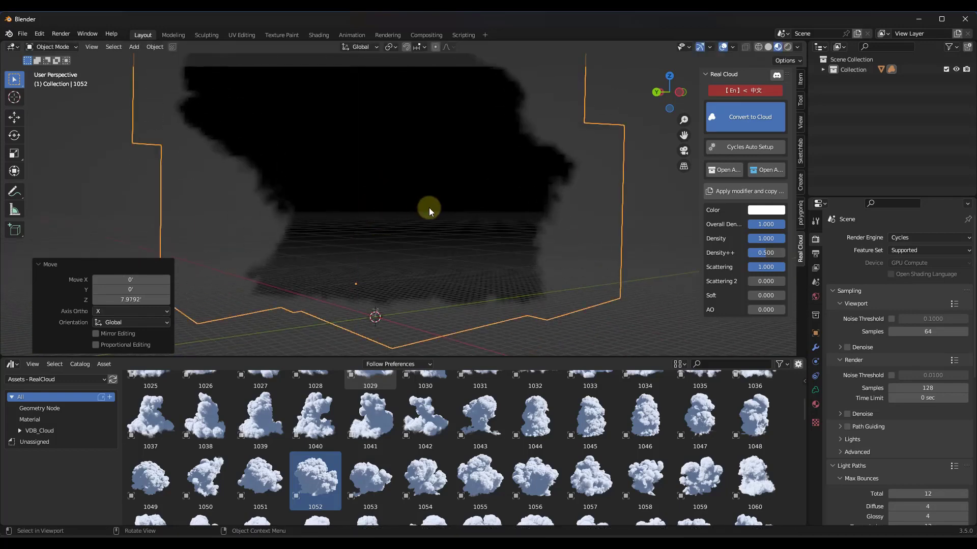
# Step: Open the viewport's clipping settings, inspect how cloud 1052 displays at different distances, and switch to rendered shading
pyautogui.click(800, 125)
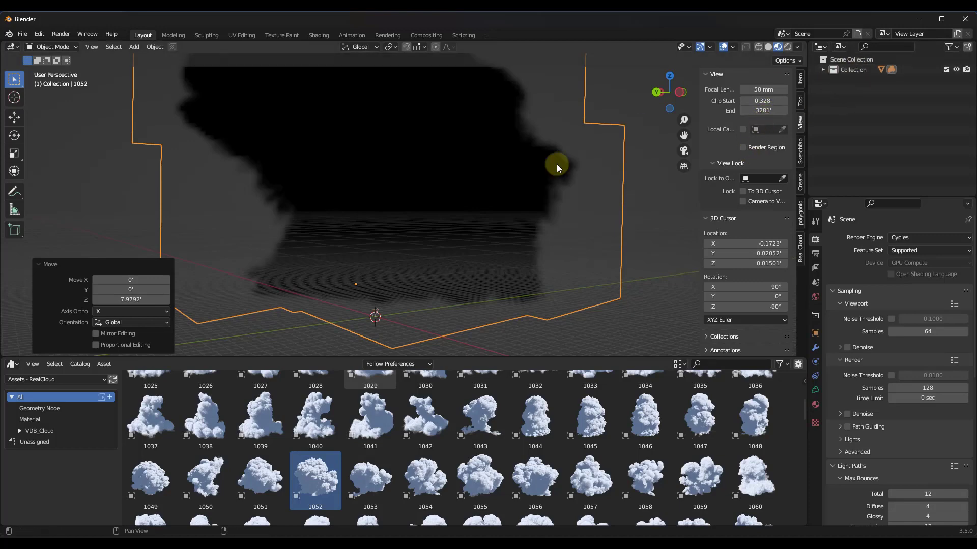
pyautogui.scroll(-2, 402, 249)
pyautogui.scroll(2, 409, 125)
pyautogui.scroll(-2, 410, 125)
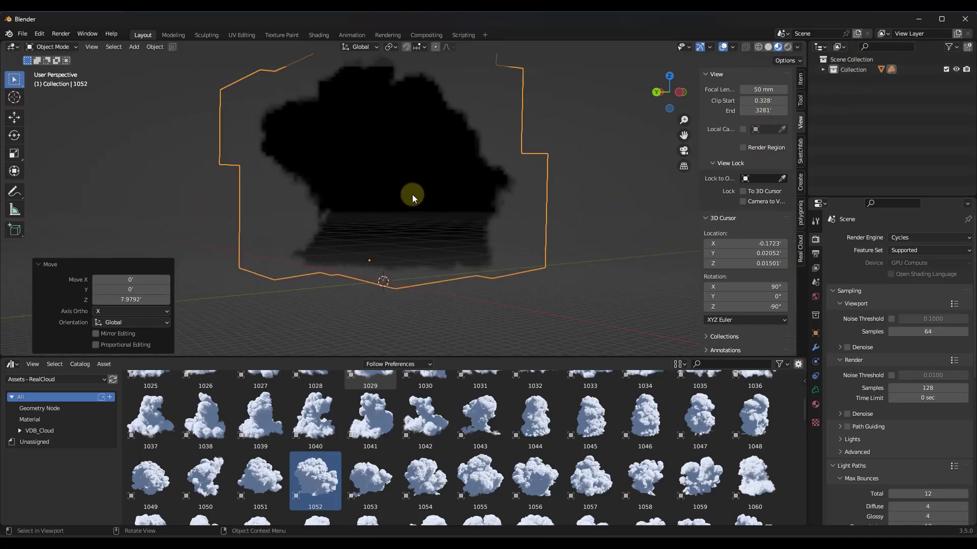
pyautogui.moveTo(394, 178); pyautogui.dragTo(389, 187, button='middle')
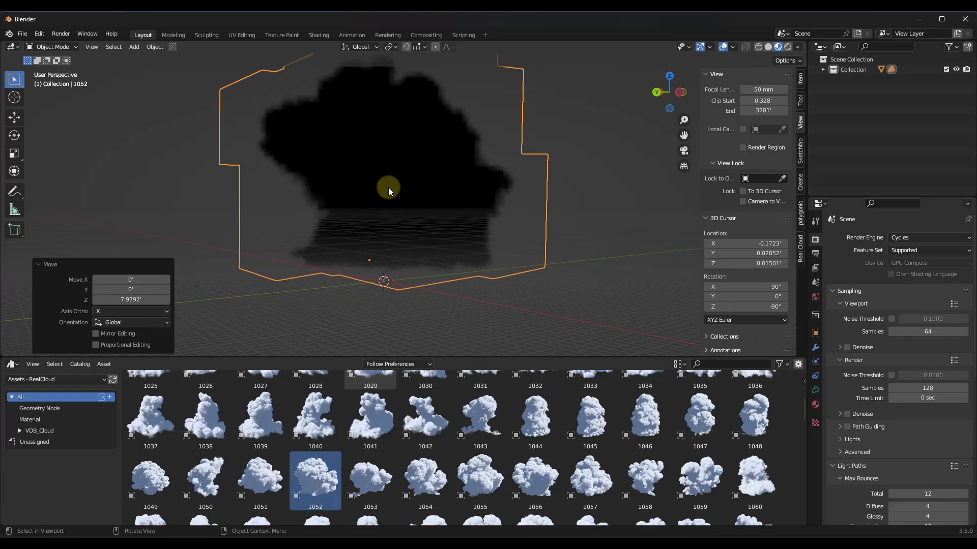
pyautogui.scroll(2, 407, 203)
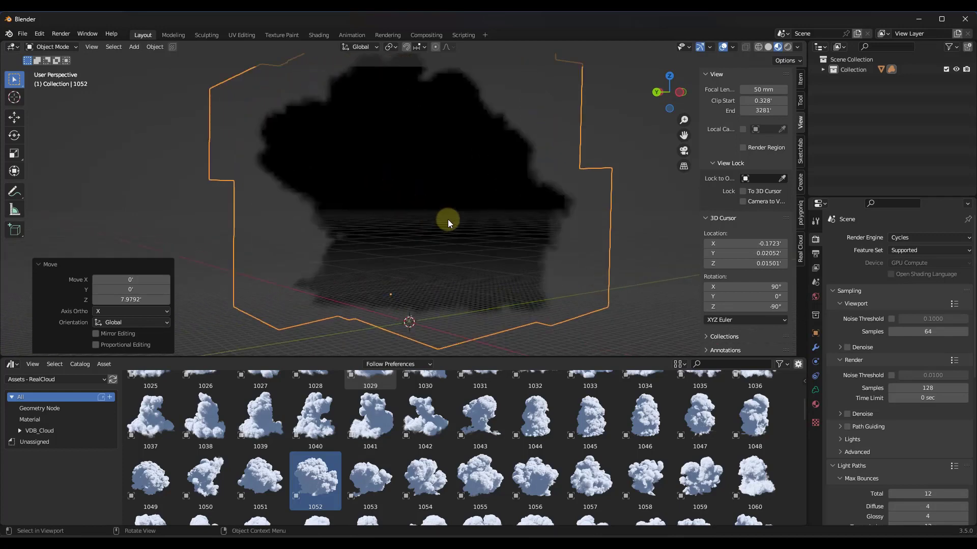
pyautogui.click(788, 47)
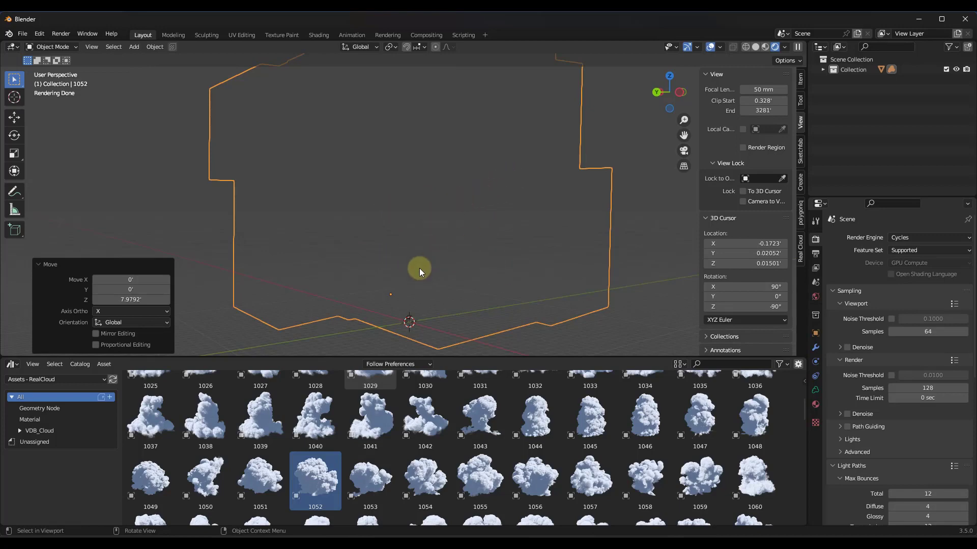
# Step: Scale cloud 1052 down by a factor of about 0.427 so its whole outline fits above the dog model
pyautogui.press('s')
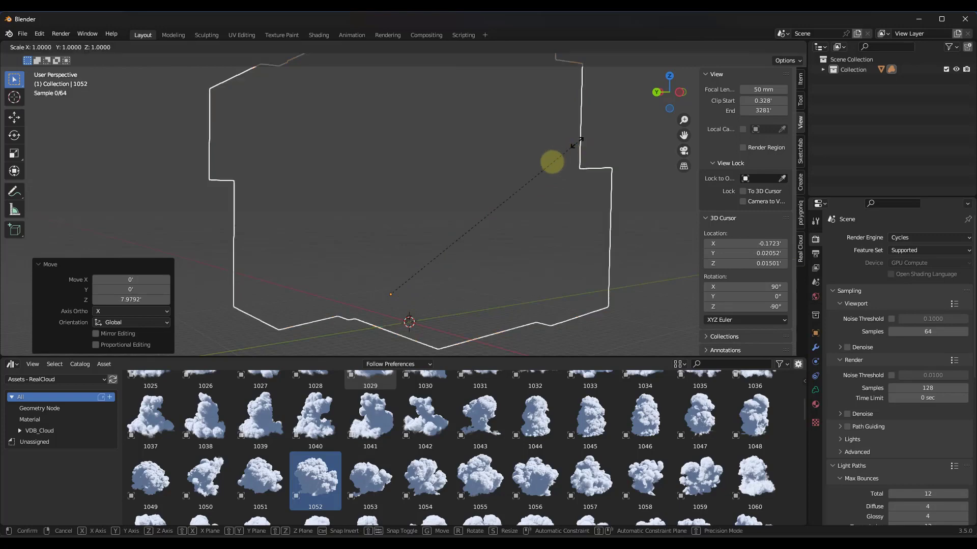
pyautogui.click(449, 249)
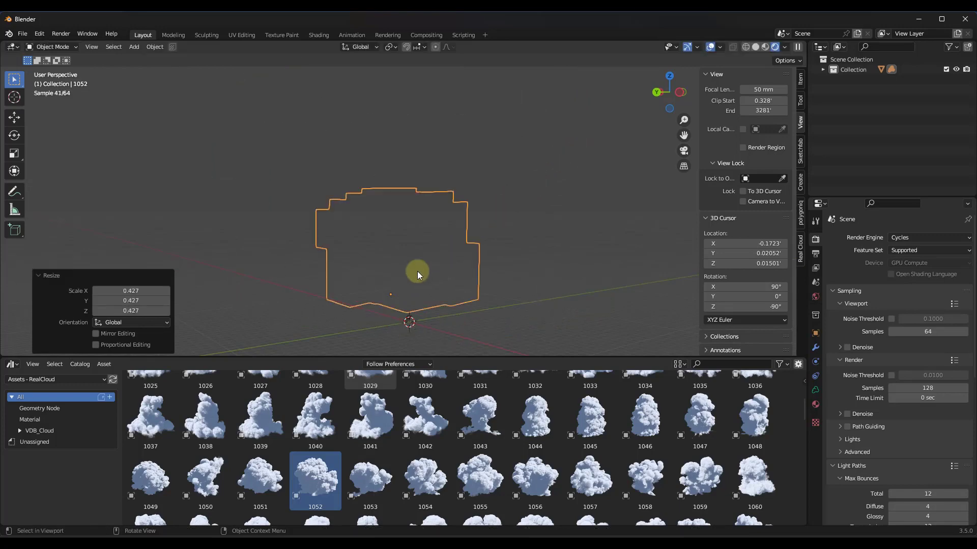
pyautogui.scroll(2, 416, 272)
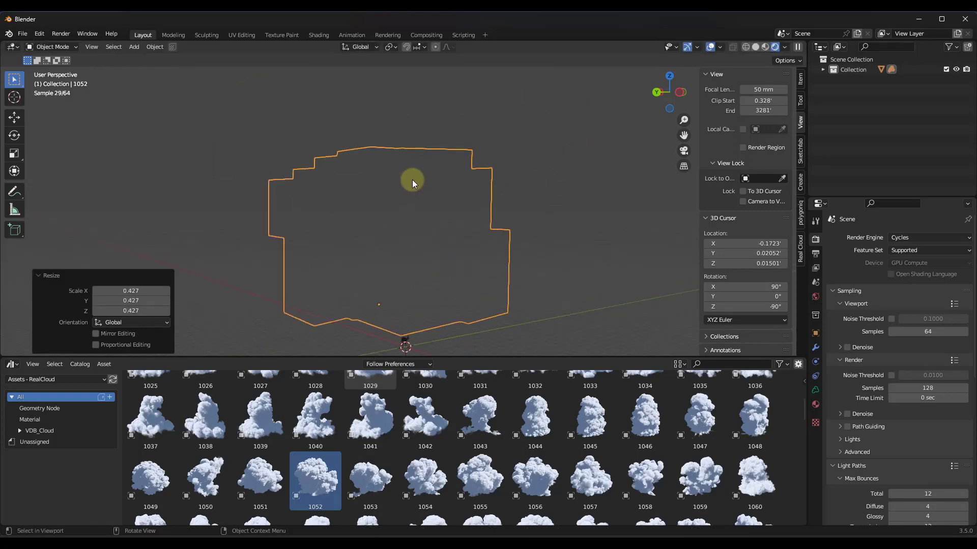
pyautogui.scroll(-2, 412, 179)
pyautogui.scroll(2, 407, 228)
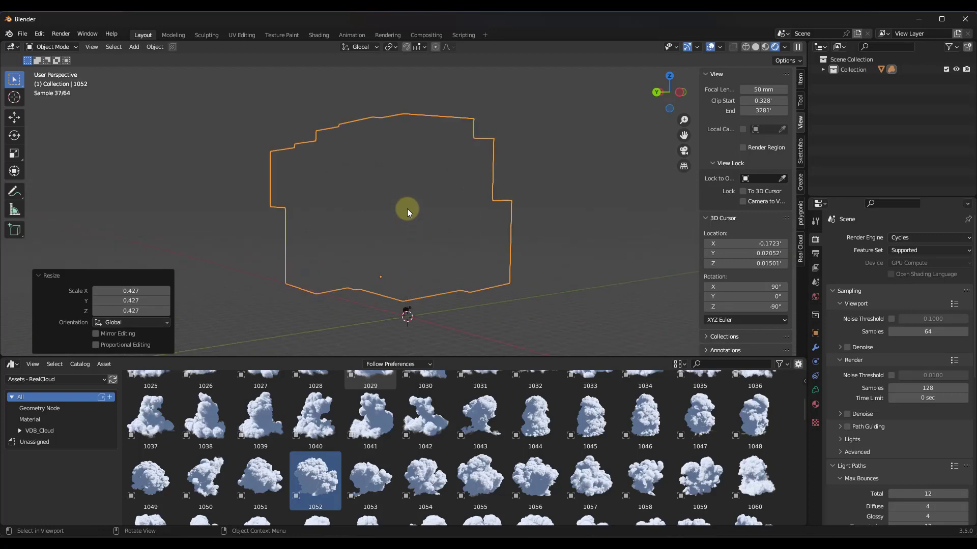
pyautogui.scroll(1, 406, 209)
# Step: Add a Sun light at the 3D cursor and raise it about 28' along Z
pyautogui.hotkey('shift', 'a')
pyautogui.moveTo(392, 248)
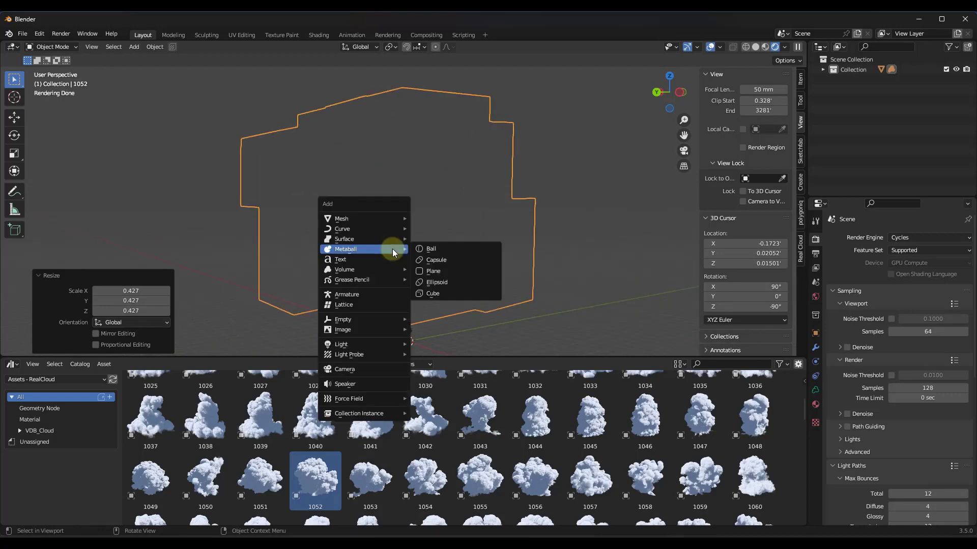
pyautogui.moveTo(357, 343)
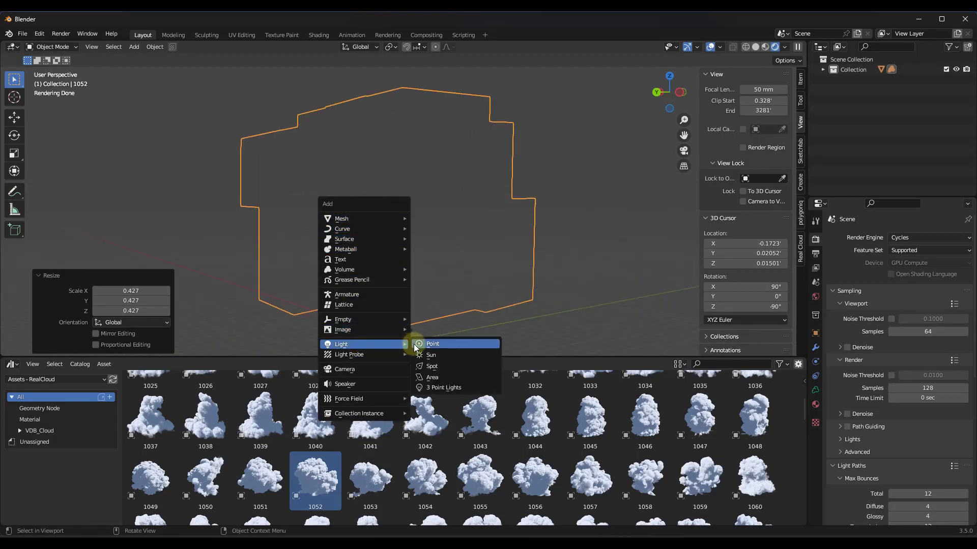
pyautogui.click(435, 352)
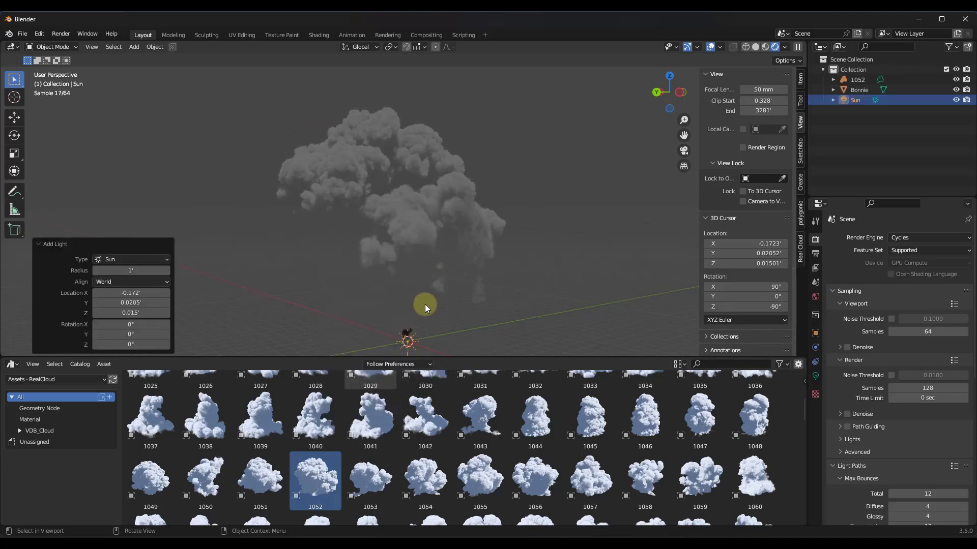
pyautogui.press('g')
pyautogui.press('z')
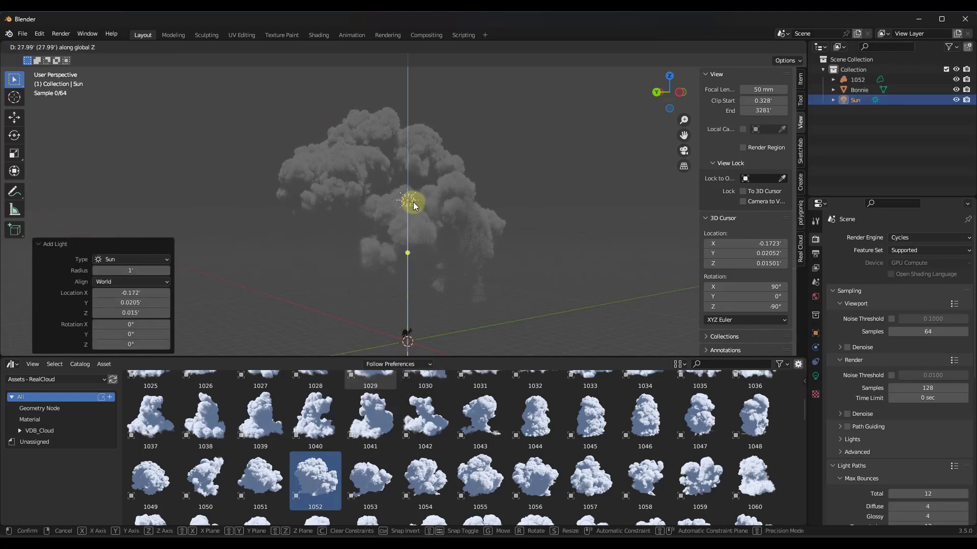
pyautogui.click(413, 258)
# Step: Aim the Sun light diagonally downward across cloud 1052 and set its strength to 10
pyautogui.moveTo(408, 250); pyautogui.dragTo(557, 252)
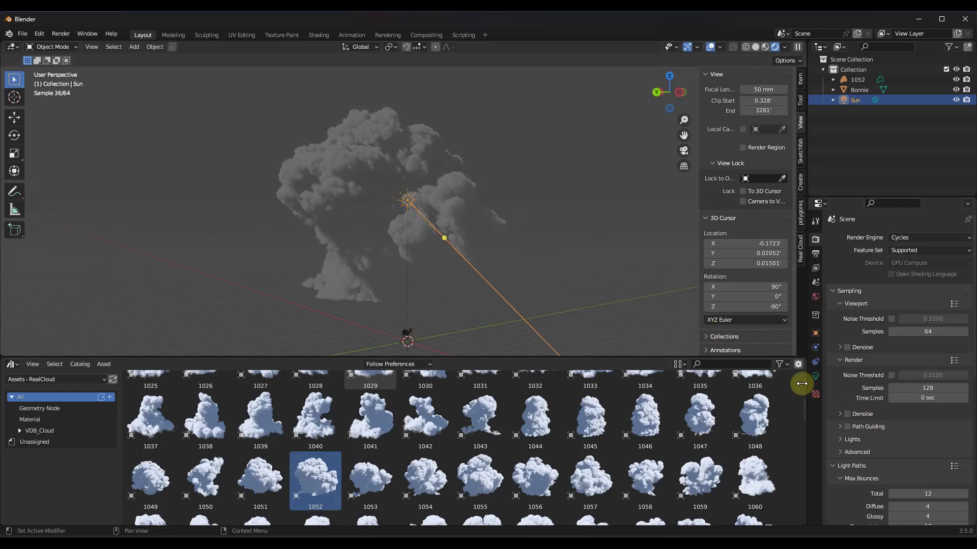
pyautogui.click(816, 376)
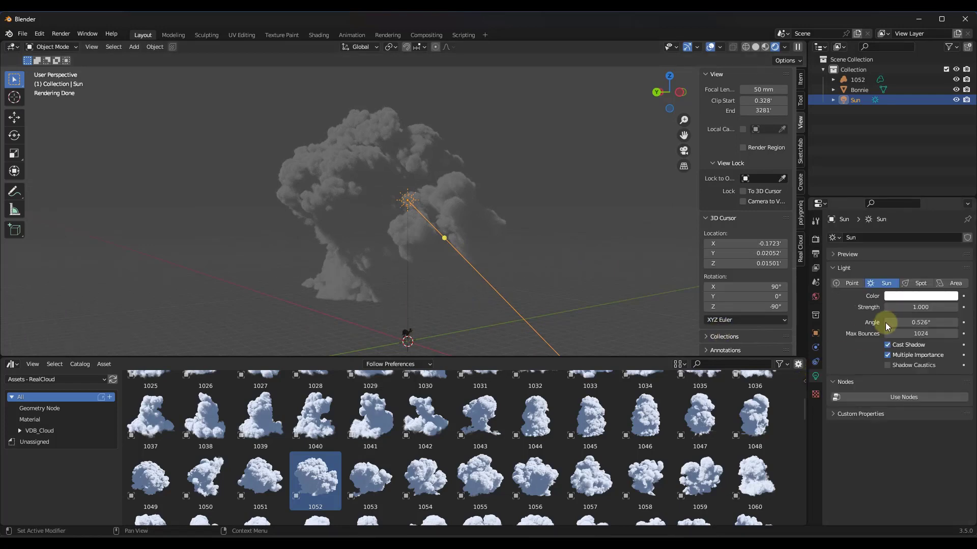
pyautogui.click(922, 308)
pyautogui.write('10')
pyautogui.press('Return')
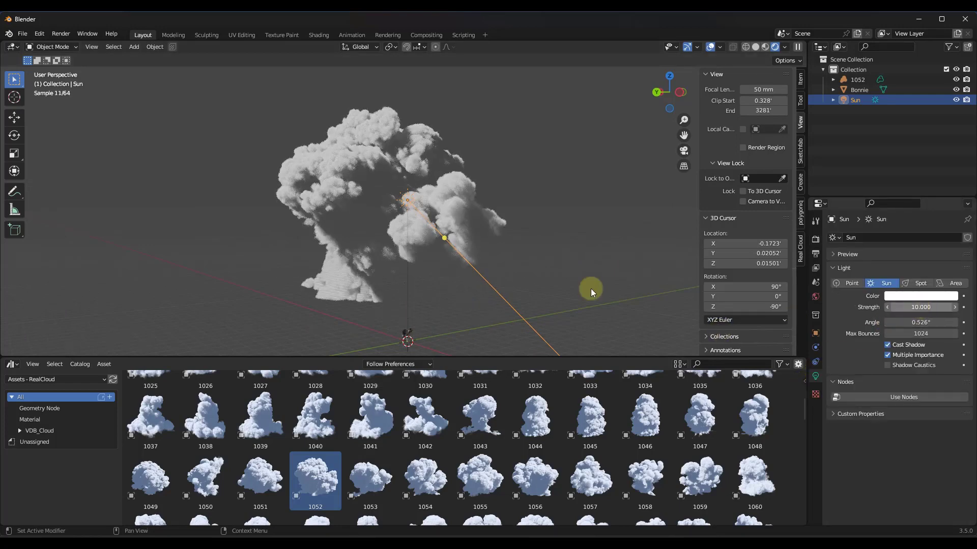
# Step: Add cloud asset 2040 from the RealCloud library to the scene beside cloud 1052
pyautogui.moveTo(404, 227); pyautogui.dragTo(431, 208, button='middle')
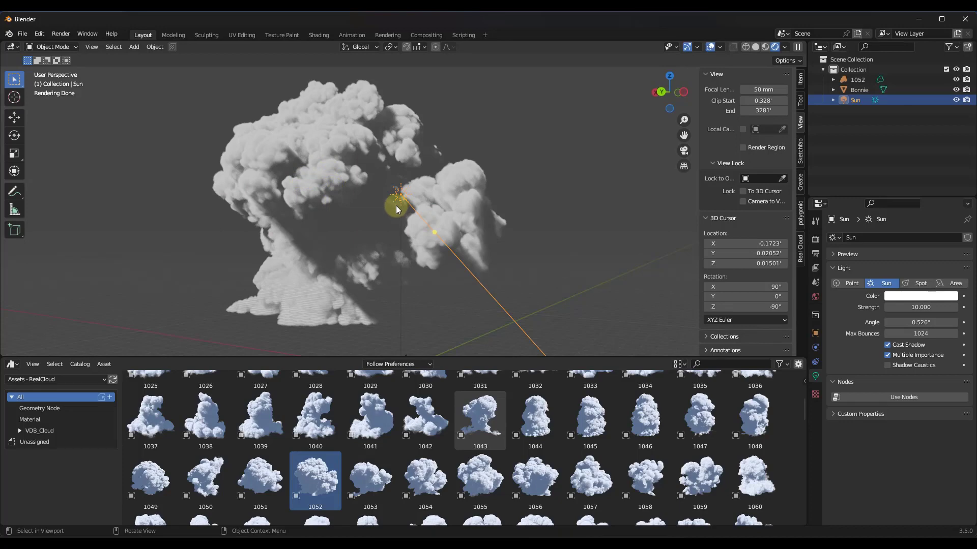
pyautogui.scroll(-3, 455, 474)
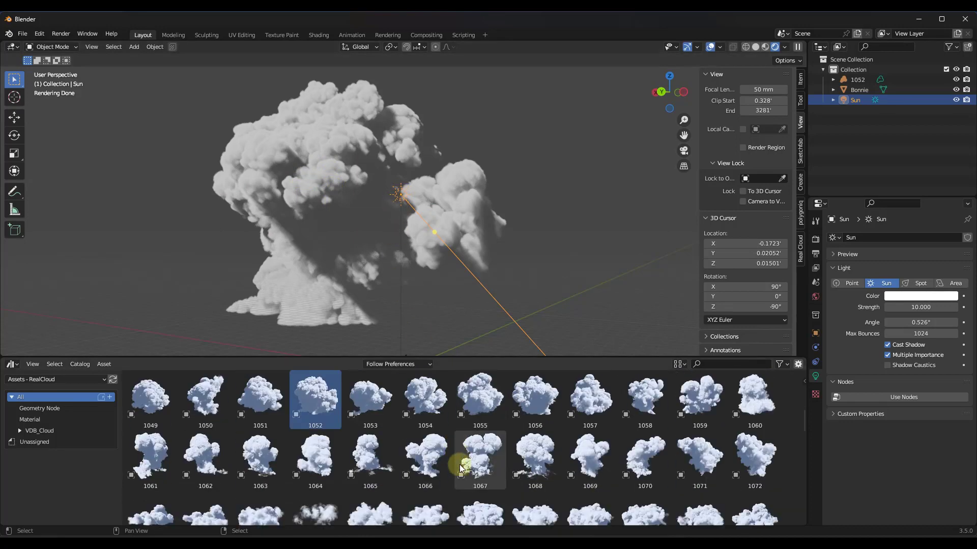
pyautogui.scroll(-15, 463, 461)
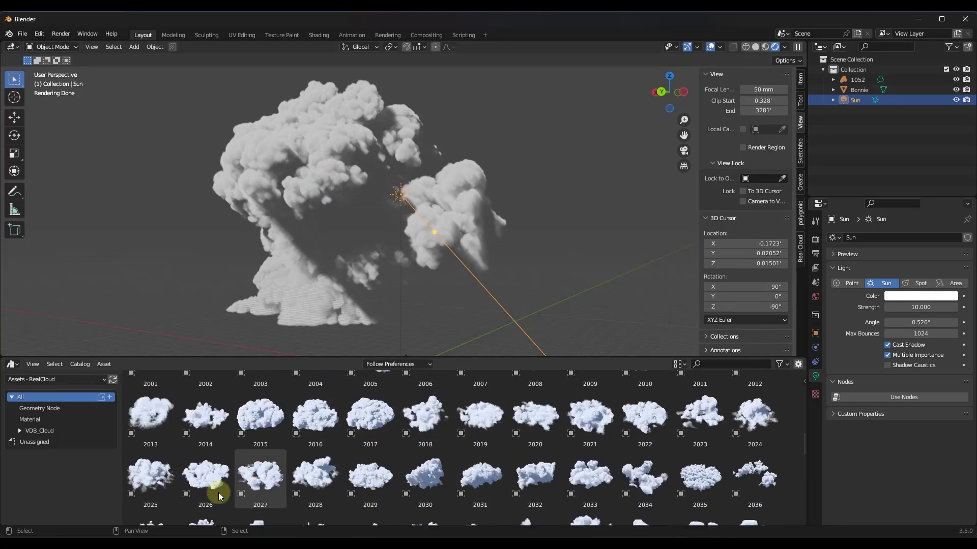
pyautogui.scroll(-5, 239, 486)
pyautogui.click(316, 415)
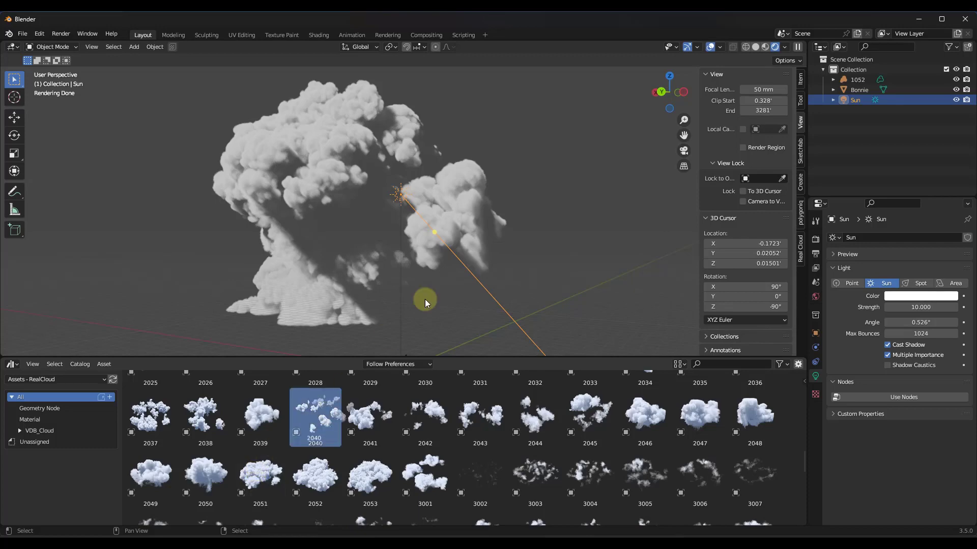
pyautogui.moveTo(426, 299); pyautogui.dragTo(474, 282)
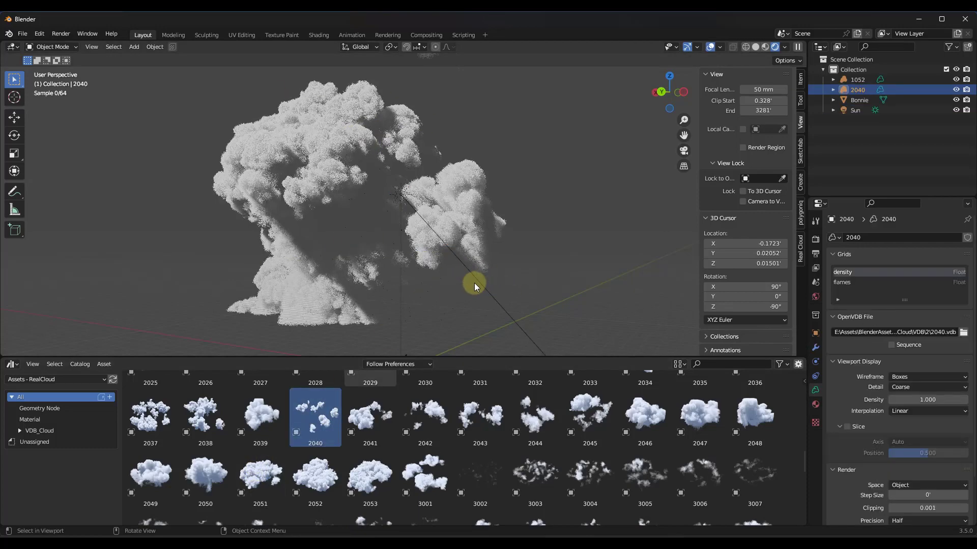
# Step: Scale cloud 2040 down by about 0.573 and raise it along Z to the height of cloud 1052
pyautogui.scroll(5, 634, 171)
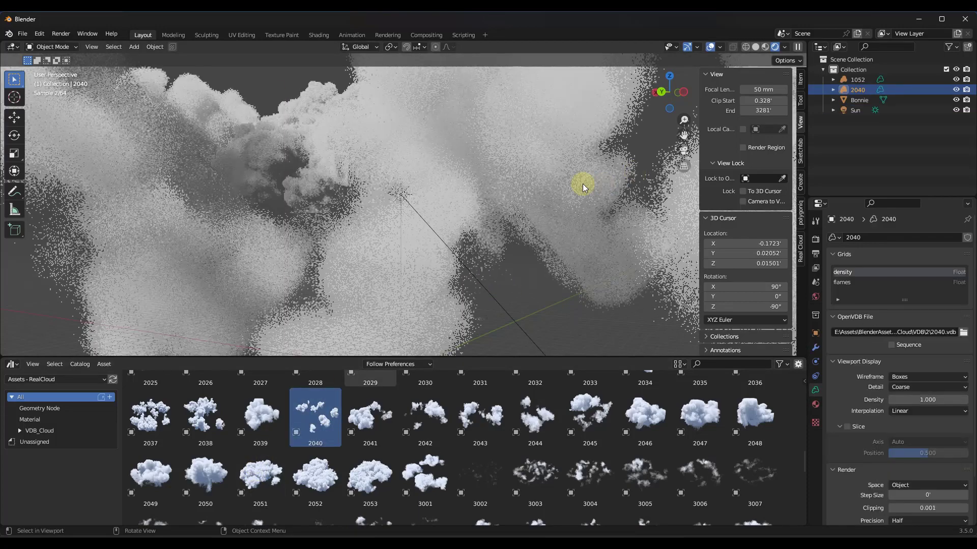
pyautogui.press('s')
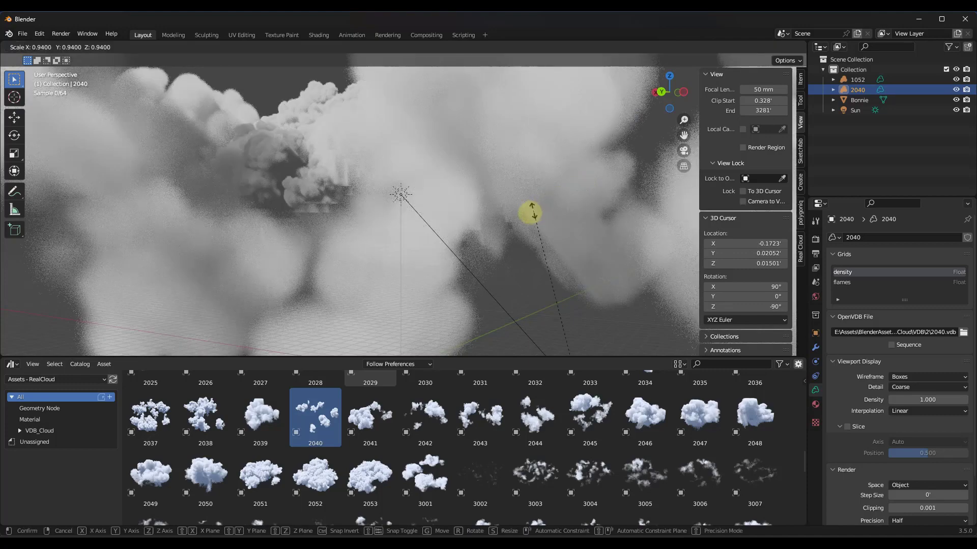
pyautogui.click(553, 326)
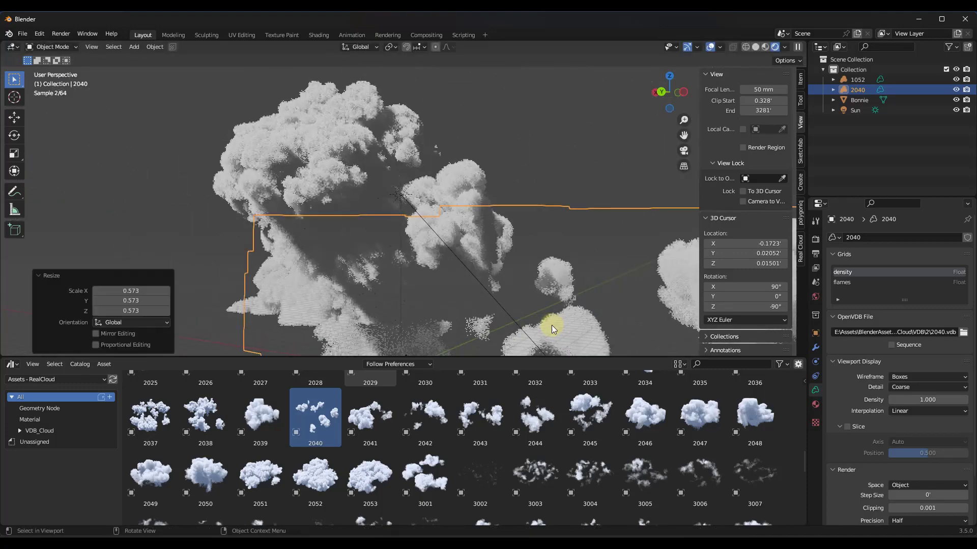
pyautogui.press('g')
pyautogui.press('z')
pyautogui.click(559, 204)
# Step: Scale cloud 2040 by a further 0.851 and shift it along Y, away from cloud 1052
pyautogui.press('s')
pyautogui.click(617, 178)
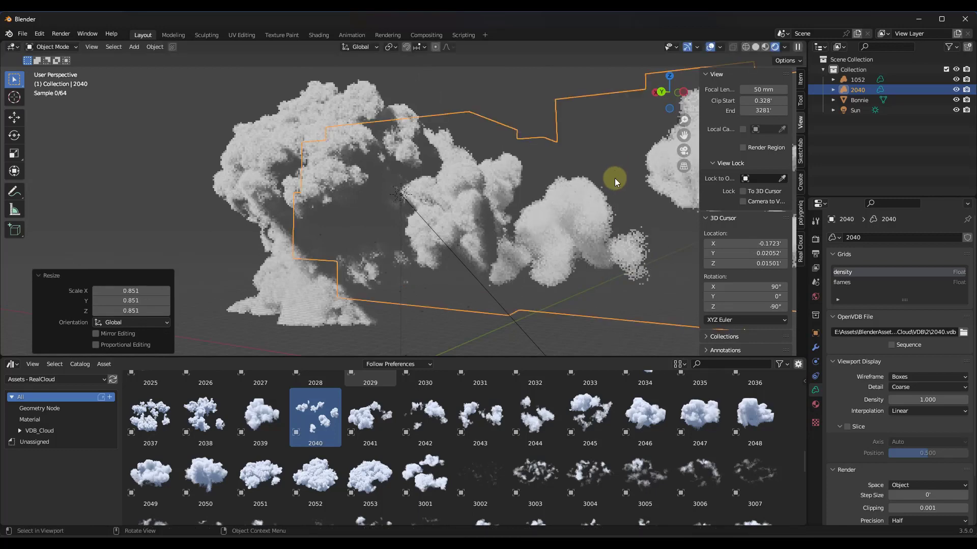
pyautogui.press('g')
pyautogui.press('y')
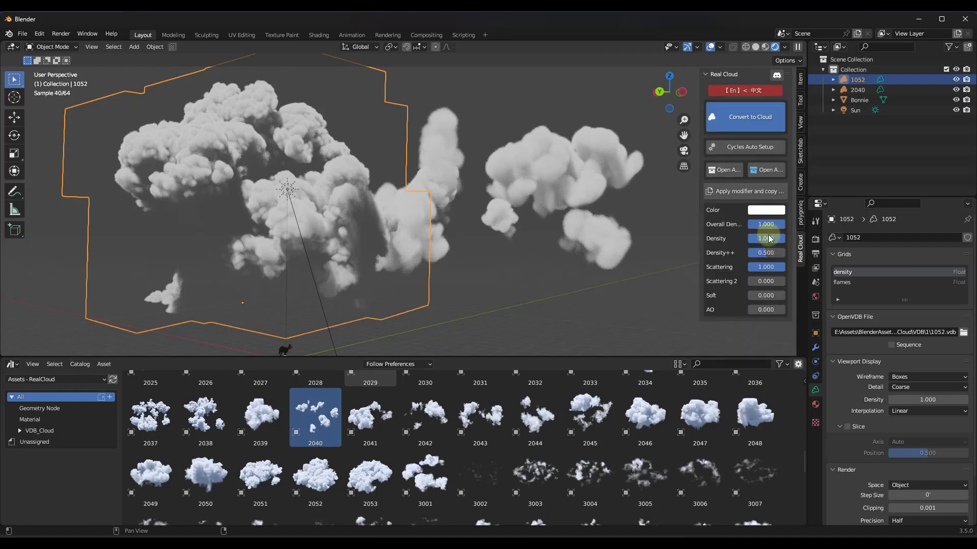
# Step: Lower cloud 1052's Overall Density and Density to about 0.507, try Scattering at about 0.627, and restore Scattering to 1
pyautogui.moveTo(768, 239); pyautogui.dragTo(510, 233)
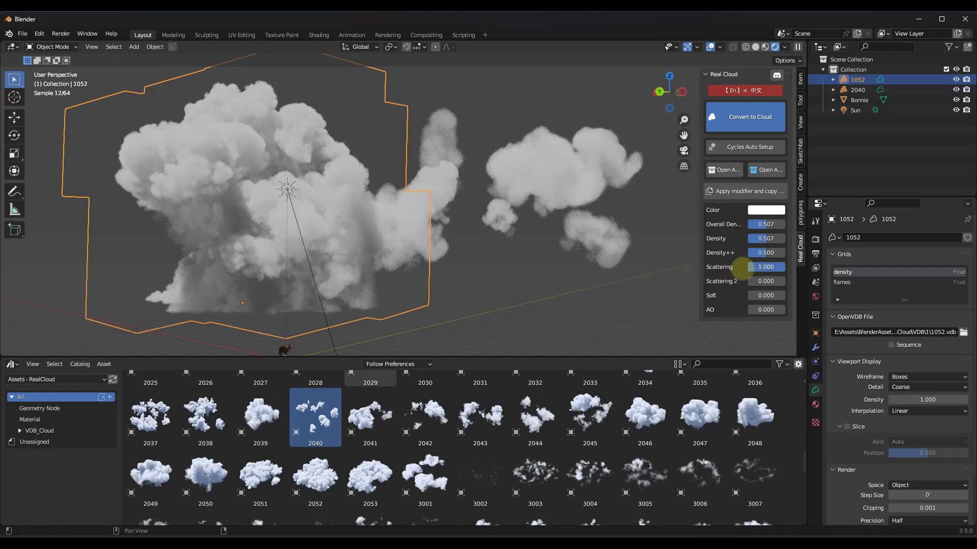
pyautogui.moveTo(510, 274); pyautogui.dragTo(525, 274)
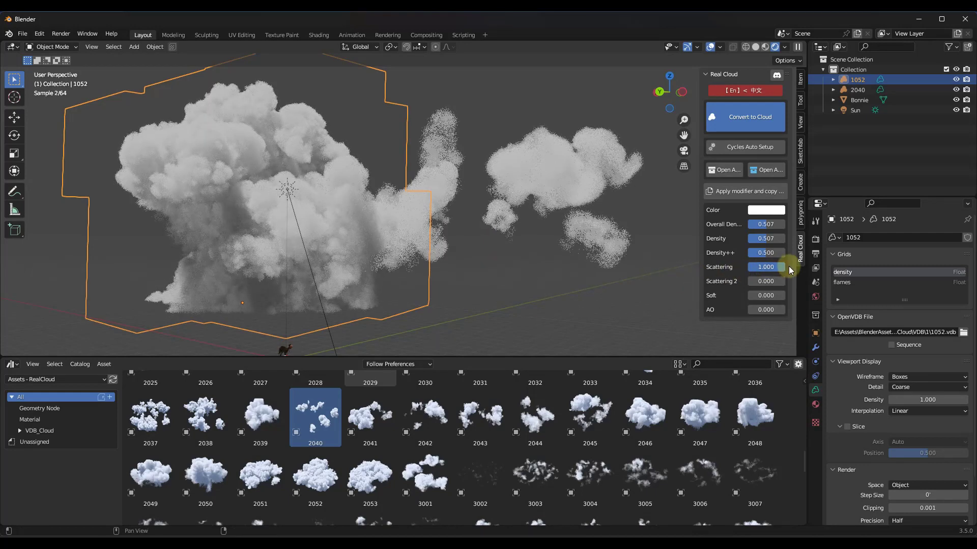
pyautogui.click(752, 269)
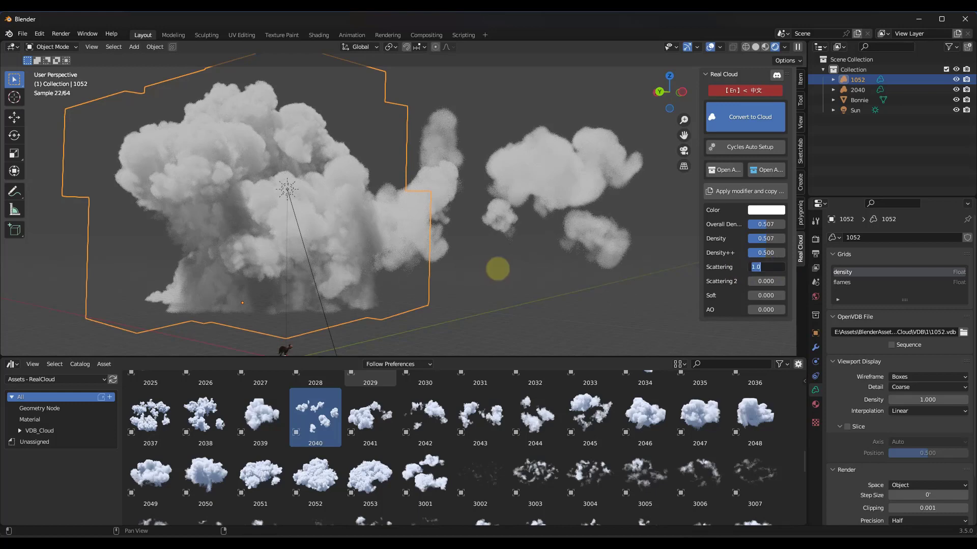
pyautogui.click(759, 284)
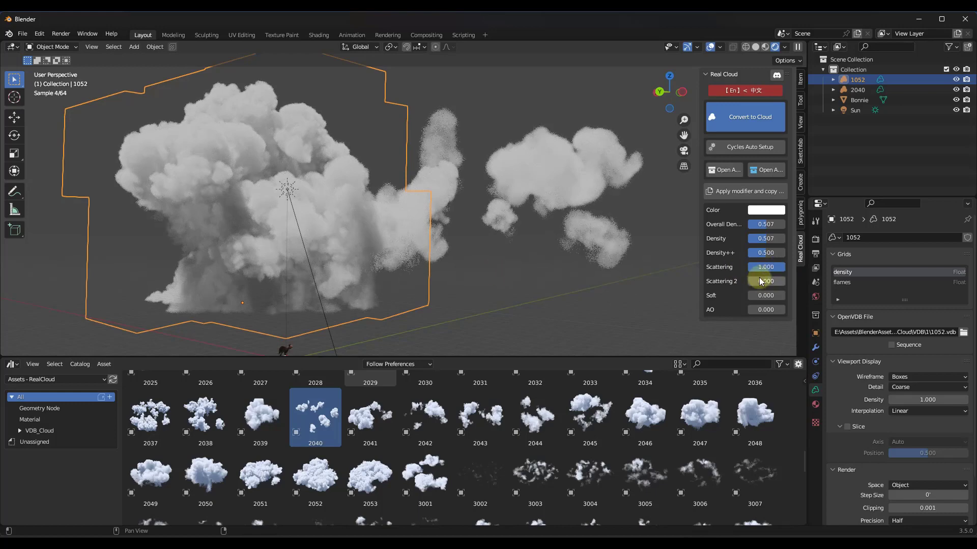
pyautogui.moveTo(765, 276); pyautogui.dragTo(492, 275)
pyautogui.click(771, 268)
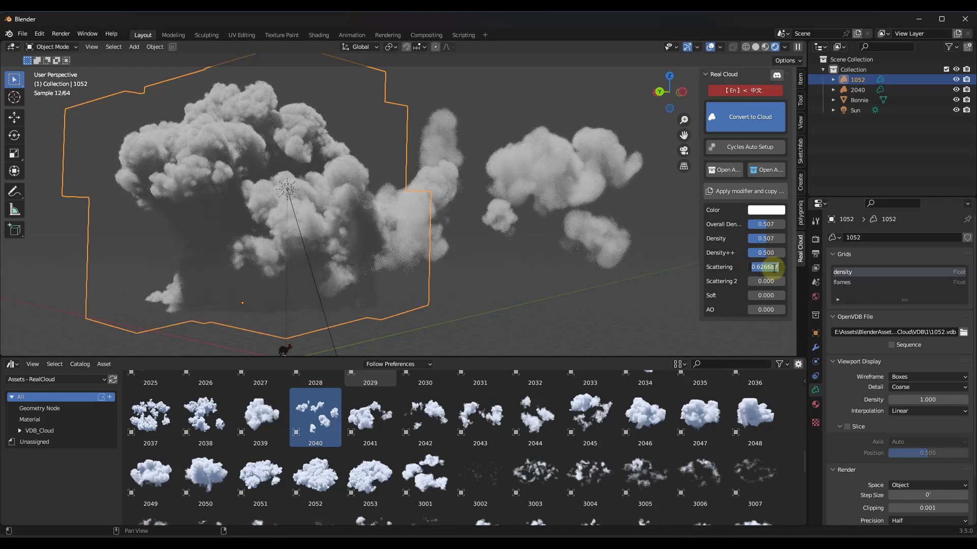
pyautogui.write('1')
pyautogui.press('Return')
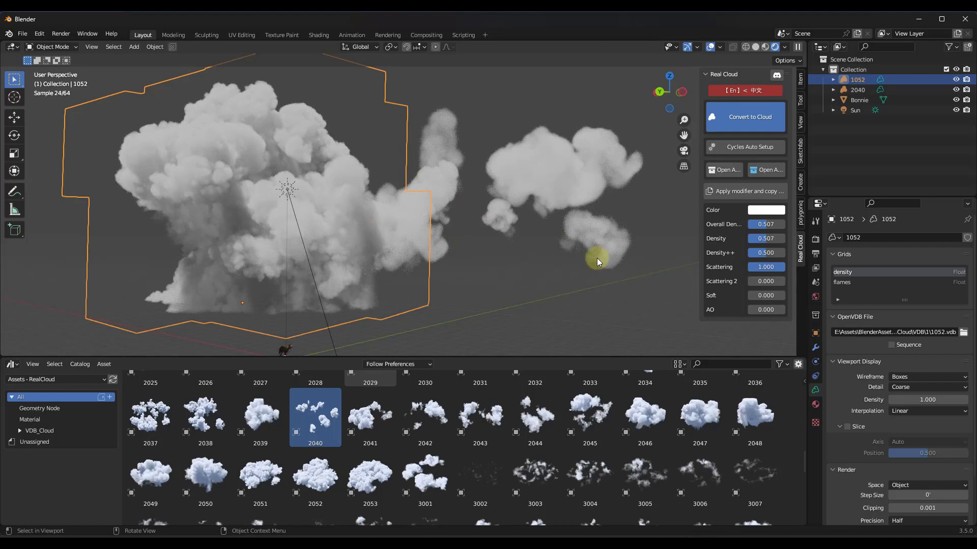
# Step: Give cloud 2040 an Overall Density of 0.853, Density of 0.867, AO of 0.347 and a pink color with hue 0.975 and saturation 0.53
pyautogui.click(597, 258)
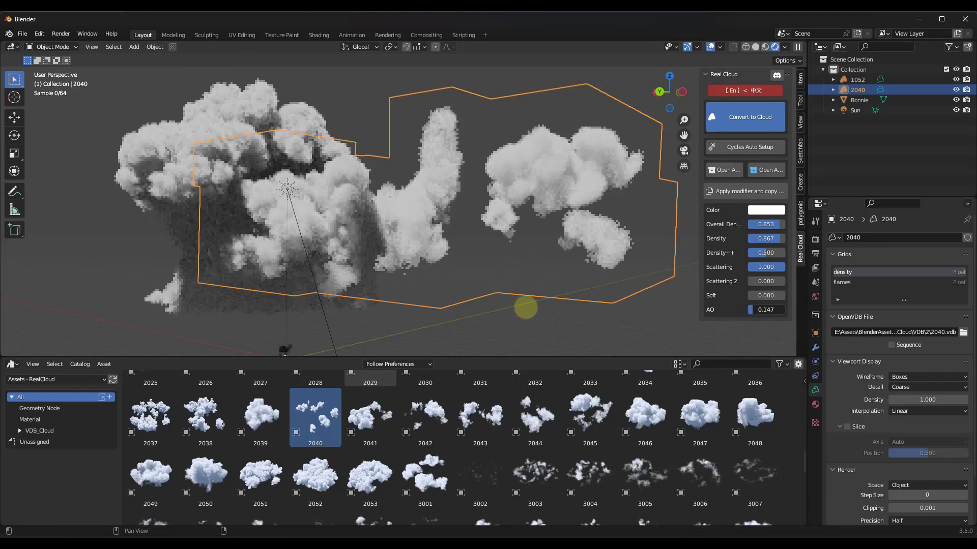
pyautogui.moveTo(754, 310); pyautogui.dragTo(761, 310)
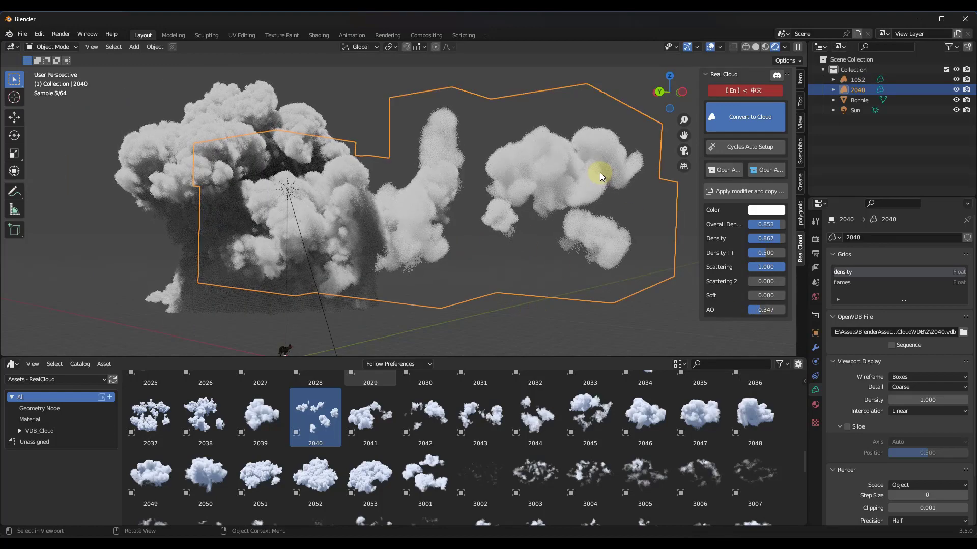
pyautogui.click(764, 210)
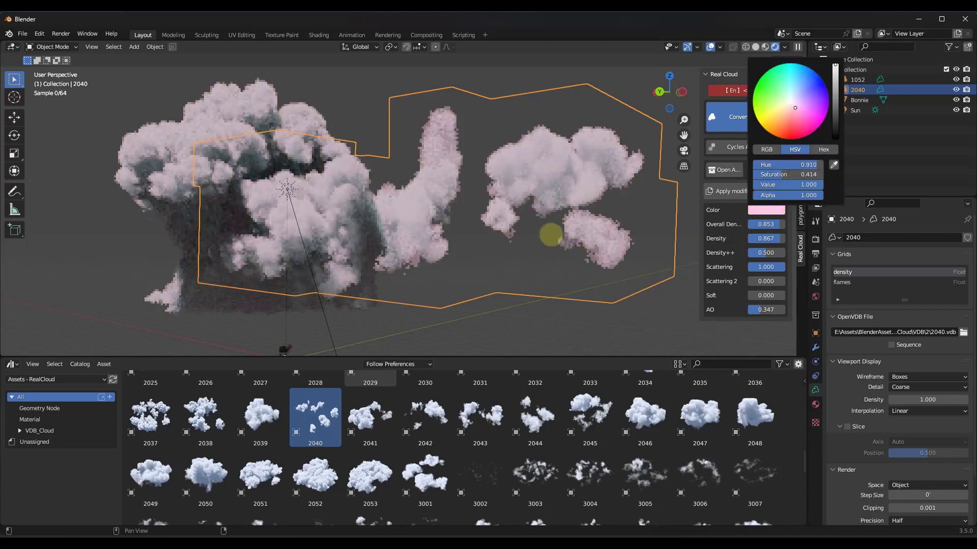
pyautogui.moveTo(550, 234); pyautogui.dragTo(549, 238)
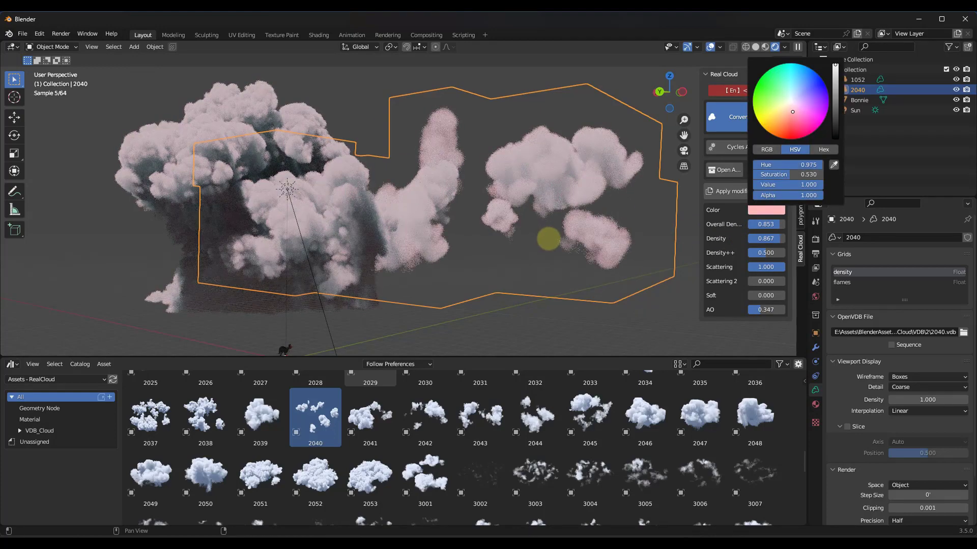
pyautogui.click(646, 151)
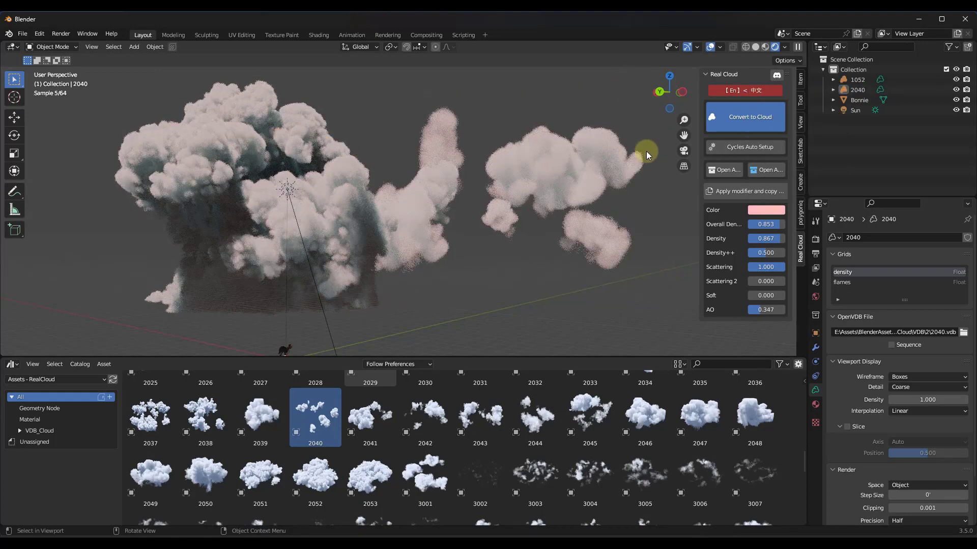